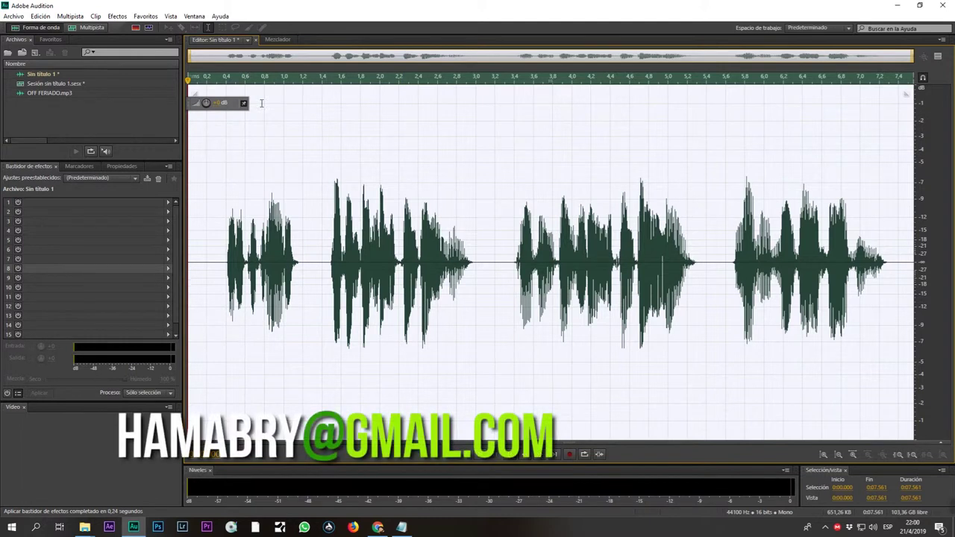
- Go to the multitrack session and duplicate the long voice clip from Pista 1 onto Pista 2, aligned at the same time
{"action": "left_click", "coordinate": [83, 27]}
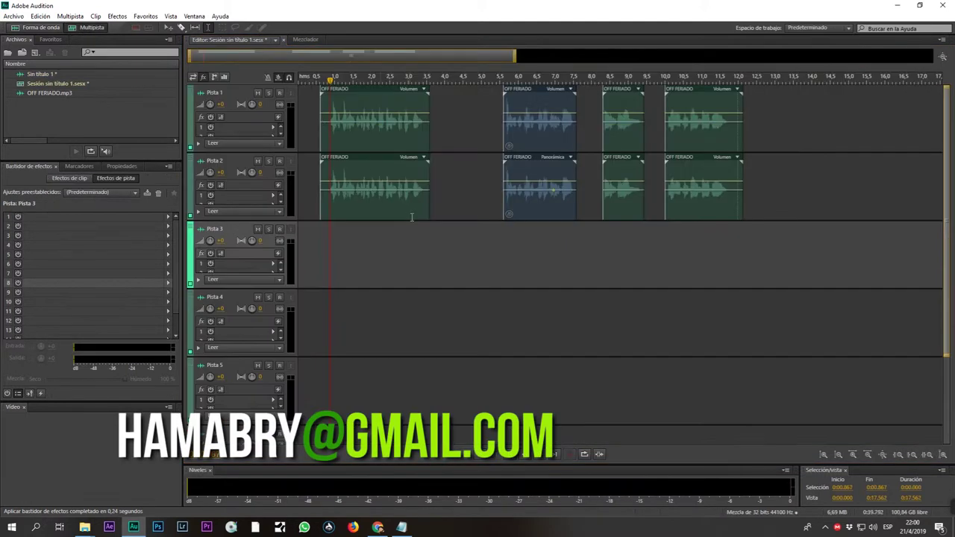
{"action": "left_click_drag", "start_coordinate": [408, 95], "coordinate": [408, 163]}
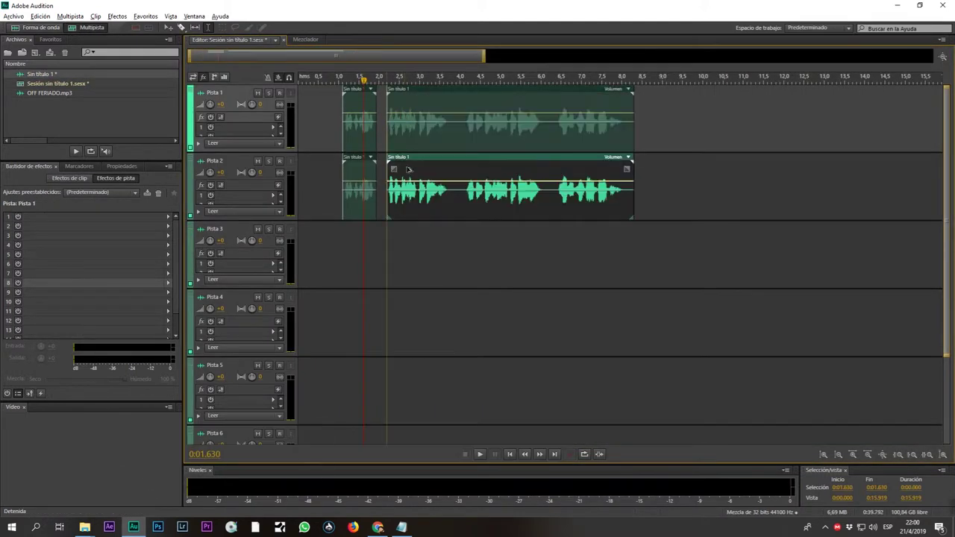
- Play the voice to find the pauses and delete the gaps at about 3.8–4.0 s and 6.0–6.3 s on Pista 1 and Pista 2
{"action": "left_click", "coordinate": [346, 239]}
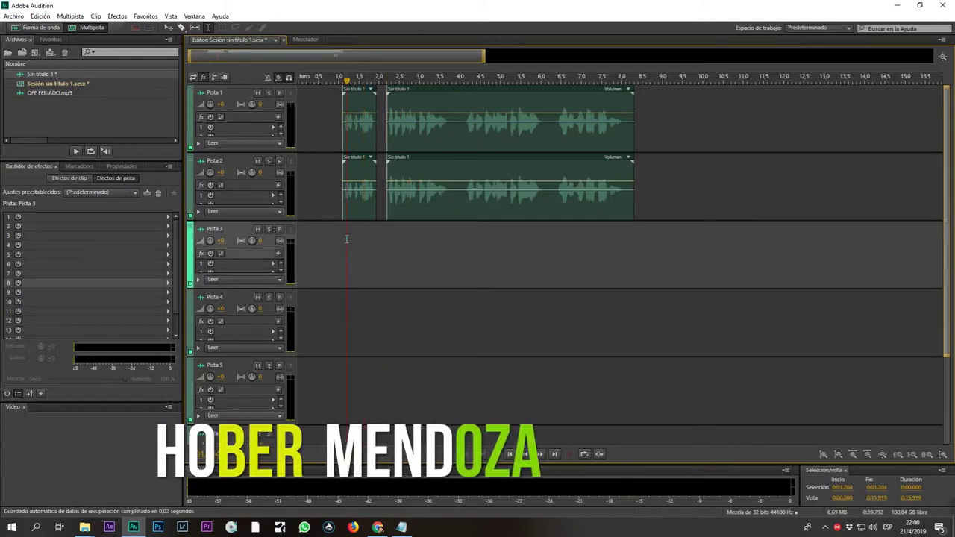
{"action": "key", "text": "space"}
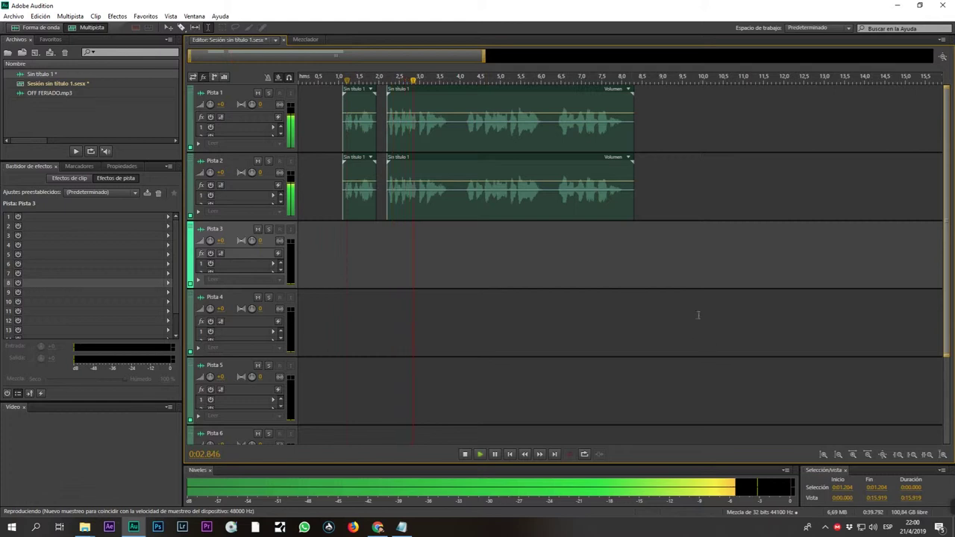
{"action": "key", "text": "space"}
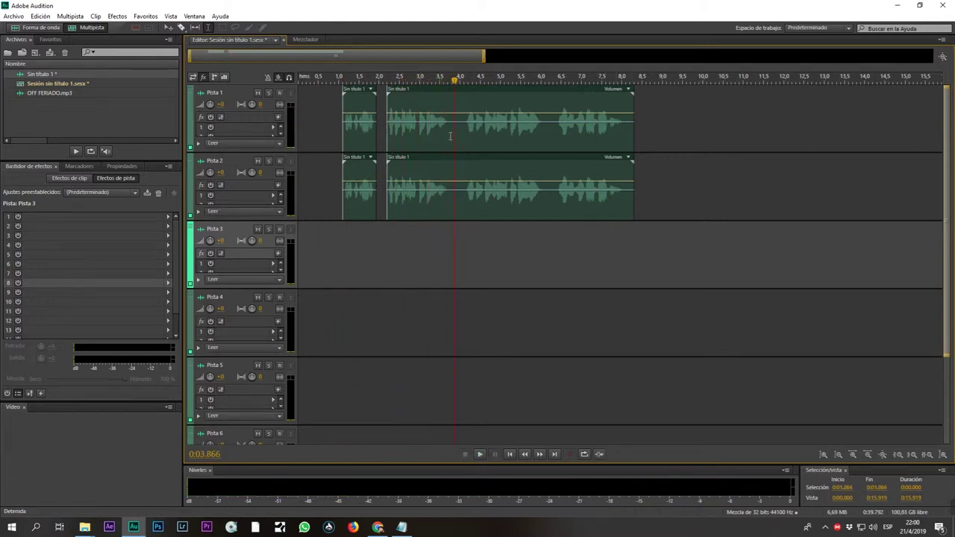
{"action": "left_click_drag", "start_coordinate": [451, 136], "coordinate": [460, 136]}
{"action": "key", "text": "Delete"}
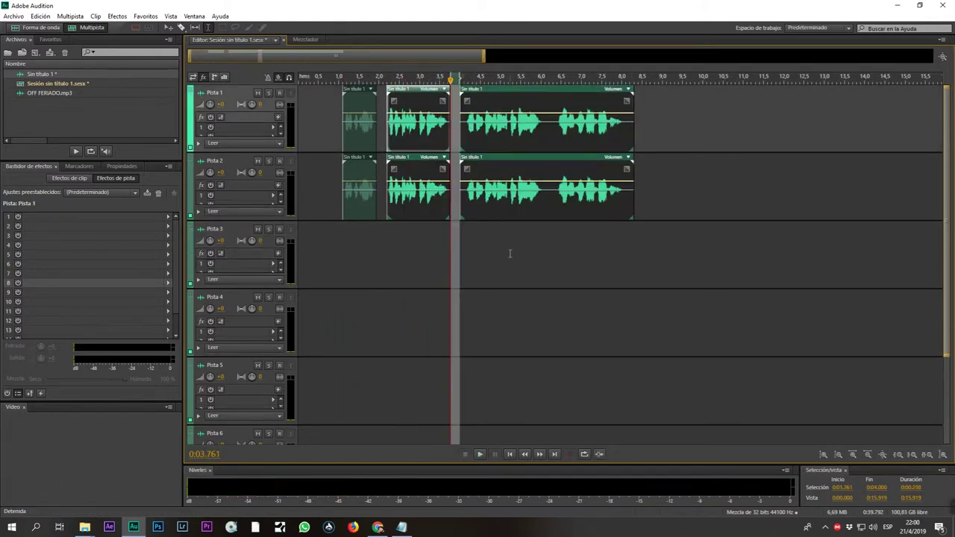
{"action": "left_click", "coordinate": [510, 254]}
{"action": "mouse_move", "coordinate": [545, 136]}
{"action": "left_mouse_down"}
{"action": "mouse_move", "coordinate": [566, 136]}
{"action": "mouse_move", "coordinate": [554, 136]}
{"action": "left_mouse_up"}
{"action": "key", "text": "Delete"}
{"action": "left_click", "coordinate": [585, 254]}
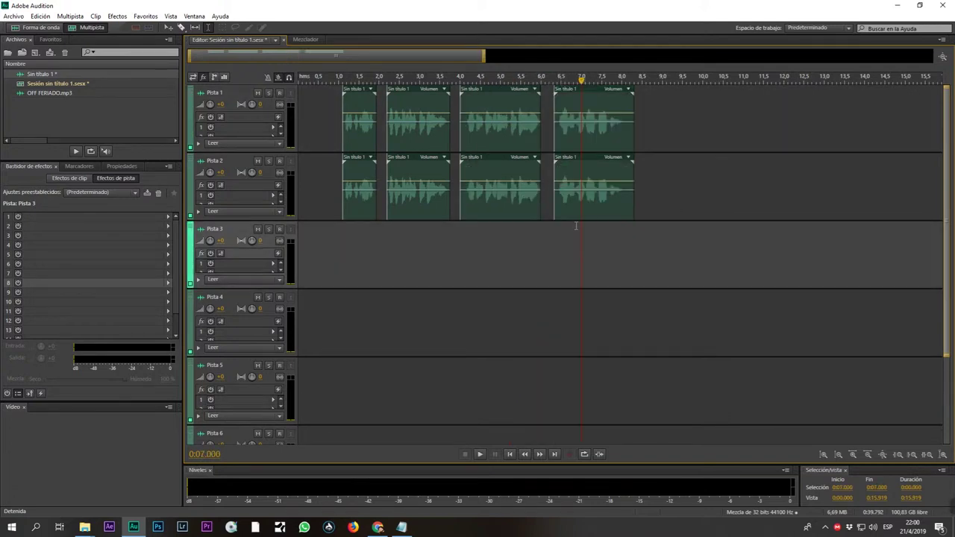
- Group the matching Pista 1 and Pista 2 clips of the last phrase, and do the same for the third phrase
{"action": "left_click", "coordinate": [587, 213]}
{"action": "left_click", "coordinate": [597, 141], "text": "ctrl"}
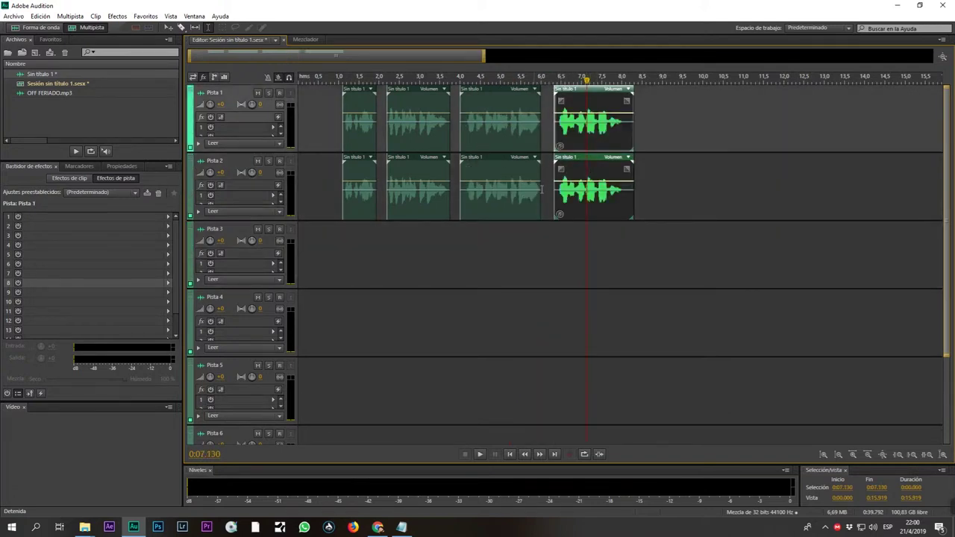
{"action": "left_click", "coordinate": [498, 147]}
{"action": "left_click", "coordinate": [498, 160], "text": "ctrl"}
{"action": "key", "text": "ctrl+g"}
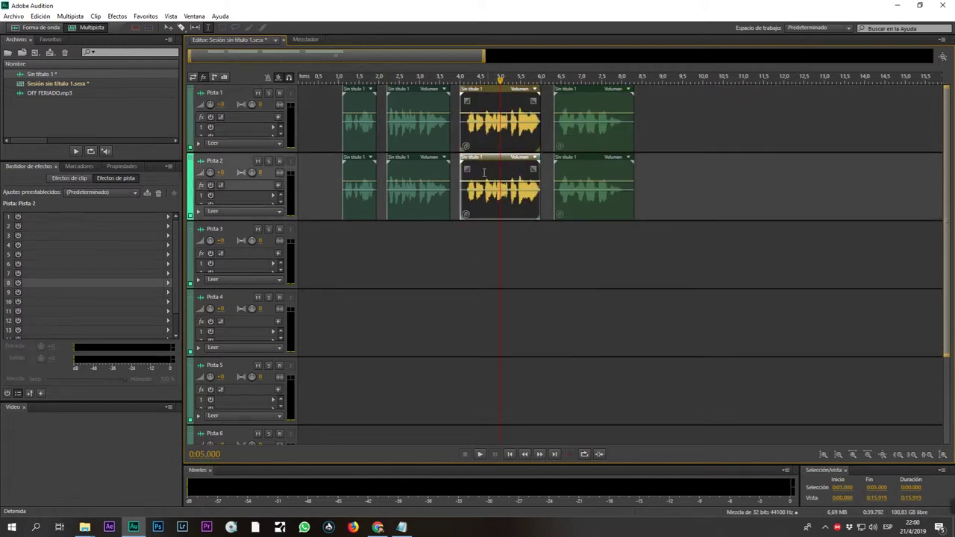
- Move the last phrase group to about 8.0 s and the third to about 4.5 s, and group the second phrase's two clips
{"action": "left_click_drag", "start_coordinate": [603, 160], "coordinate": [670, 160]}
{"action": "left_click_drag", "start_coordinate": [499, 95], "coordinate": [520, 97]}
{"action": "left_click", "coordinate": [411, 90]}
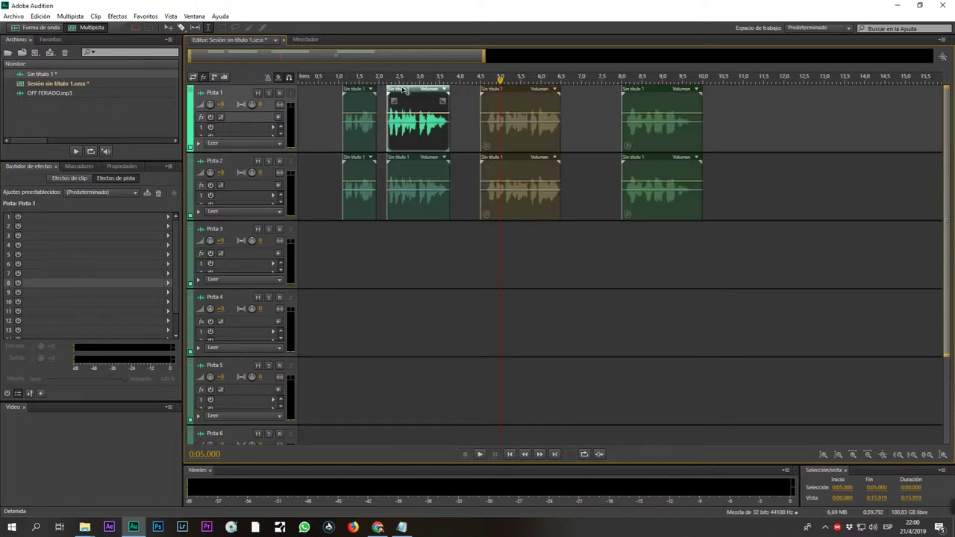
{"action": "left_click", "coordinate": [414, 157]}
{"action": "key", "text": "ctrl+g"}
- Shift the three phrase groups together so the second phrase starts at about 3.9 s, and place the playhead near the start of the session
{"action": "left_click", "coordinate": [389, 258]}
{"action": "key", "text": "space"}
{"action": "left_click", "coordinate": [359, 119]}
{"action": "key", "text": "space"}
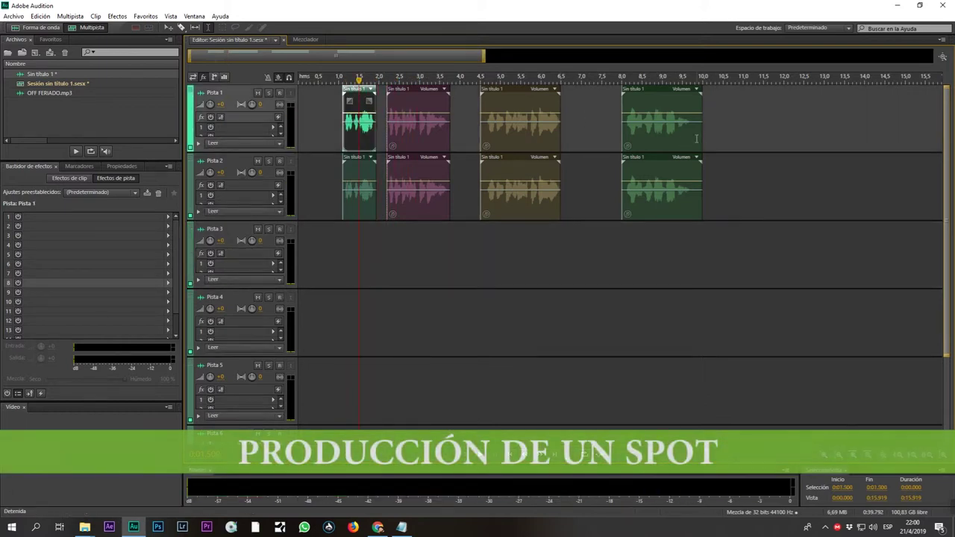
{"action": "left_click_drag", "start_coordinate": [730, 97], "coordinate": [486, 94]}
{"action": "left_click", "coordinate": [356, 236]}
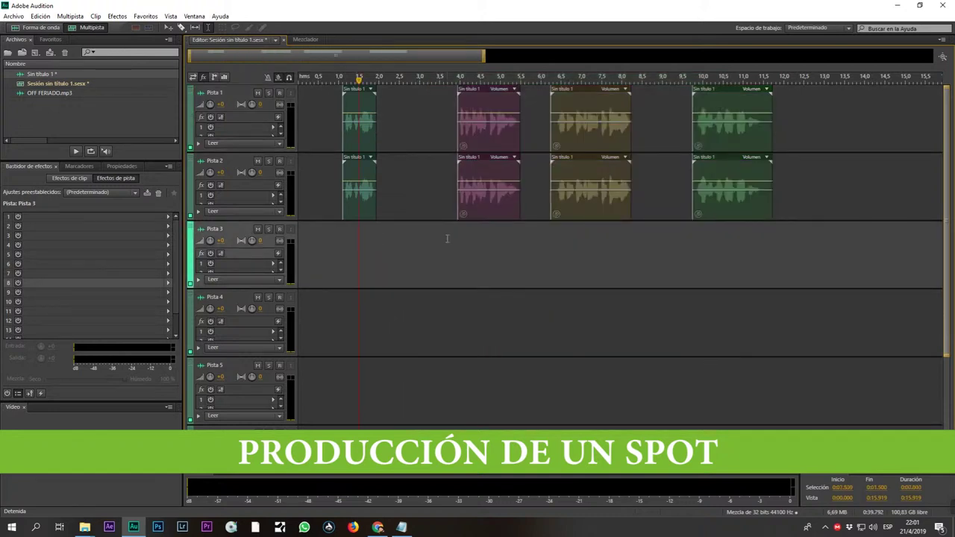
{"action": "left_click", "coordinate": [312, 226]}
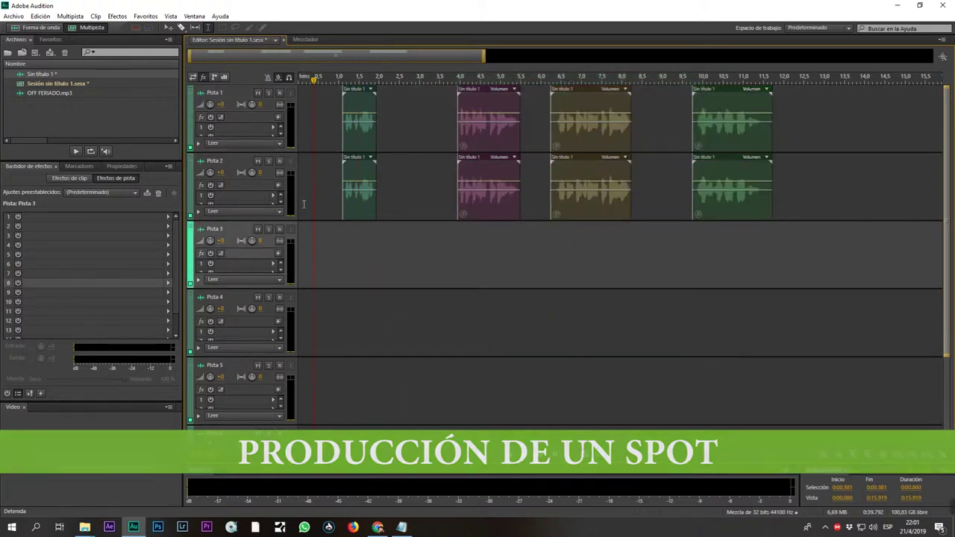
{"action": "left_click", "coordinate": [309, 194]}
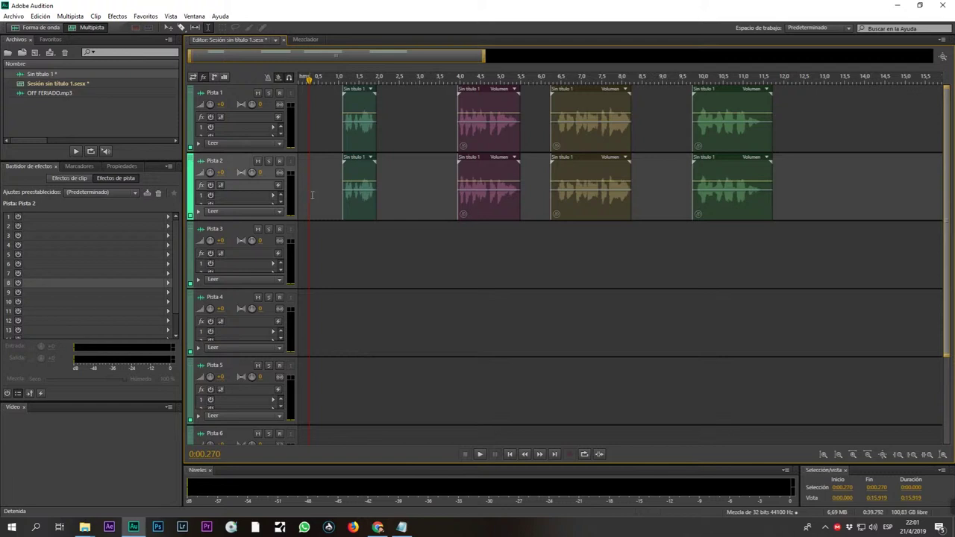
- Switch to the LA AMIGA FM window in File Explorer and open the PRODUCCION folder on the sound drive
{"action": "mouse_move", "coordinate": [85, 527]}
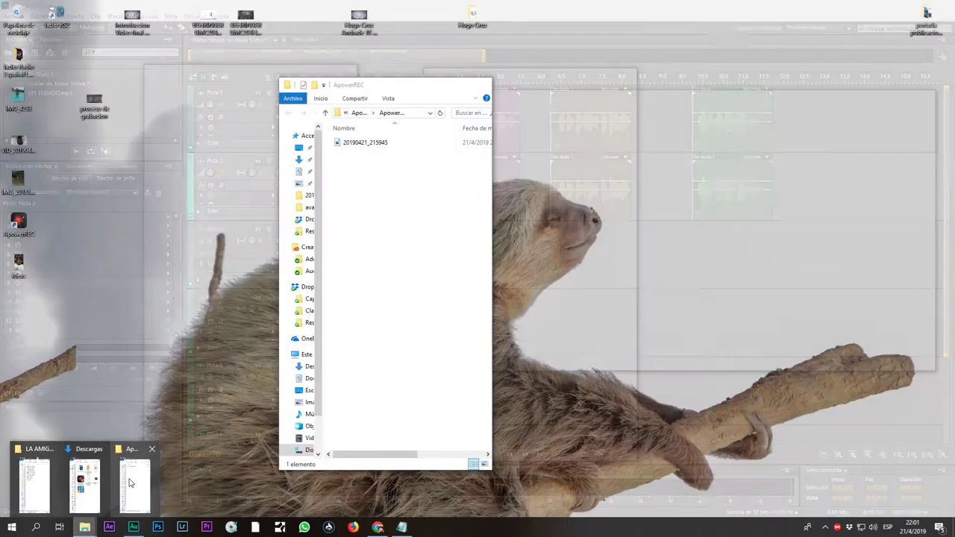
{"action": "left_click", "coordinate": [131, 484]}
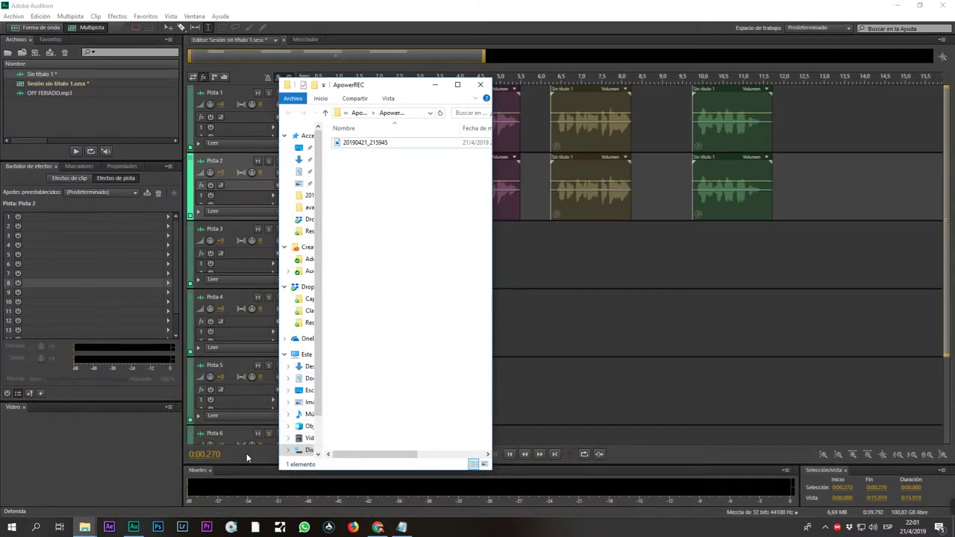
{"action": "mouse_move", "coordinate": [86, 527]}
{"action": "left_click", "coordinate": [34, 482]}
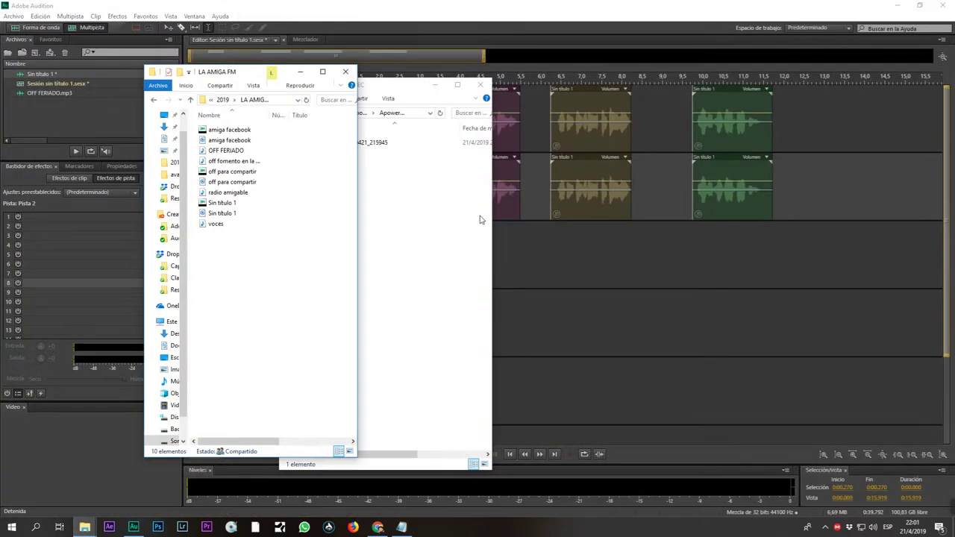
{"action": "left_click", "coordinate": [174, 441]}
{"action": "left_click", "coordinate": [235, 174]}
{"action": "double_click", "coordinate": [234, 174]}
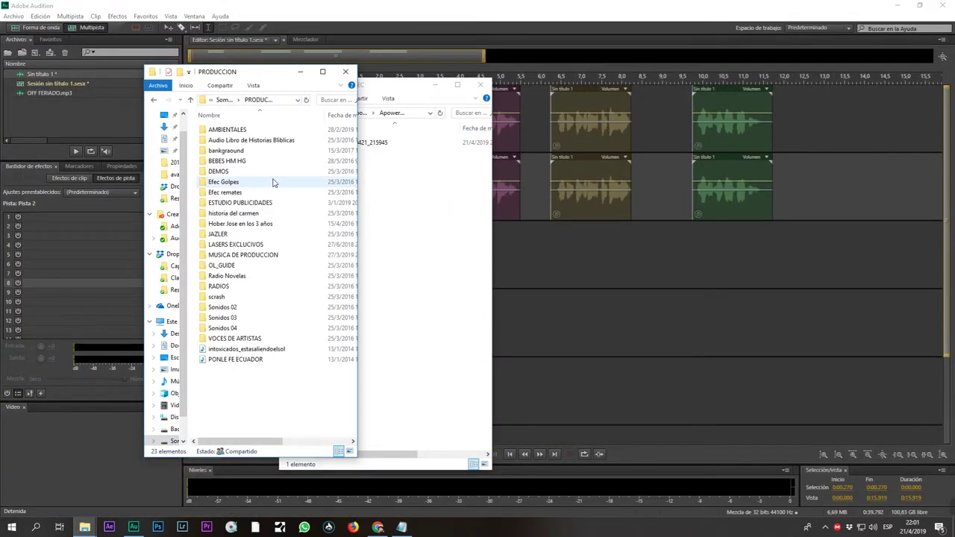
- Search the AMBIENTALES folder for "sinto" and place SINTONISANDO 02 at the start of Pista 3
{"action": "left_click", "coordinate": [239, 131]}
{"action": "double_click", "coordinate": [241, 133]}
{"action": "left_click", "coordinate": [336, 101]}
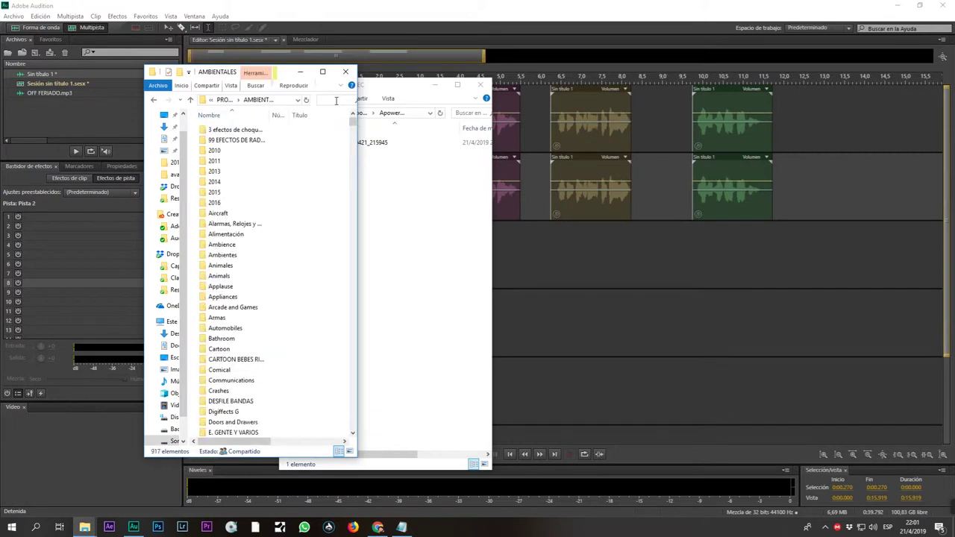
{"action": "type", "text": "sinto"}
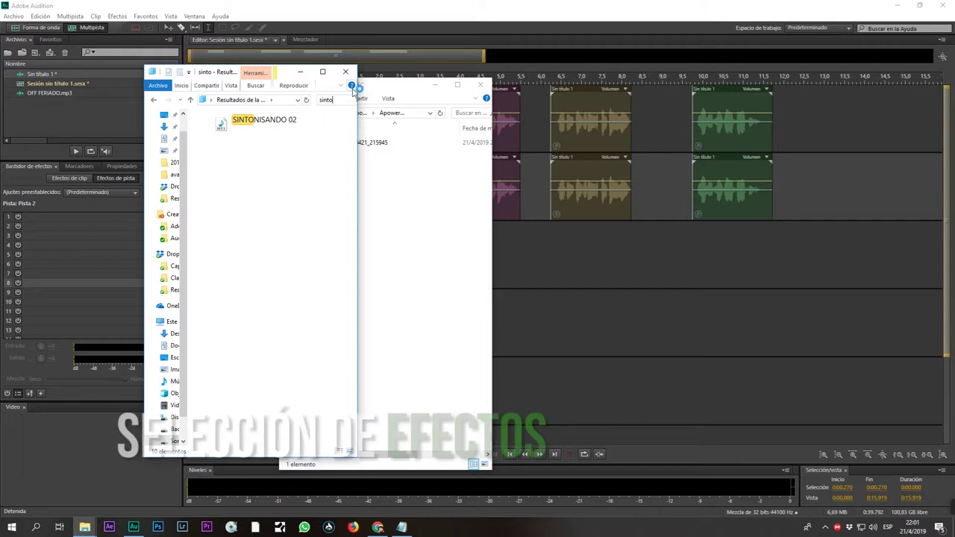
{"action": "left_click_drag", "start_coordinate": [246, 122], "coordinate": [612, 320]}
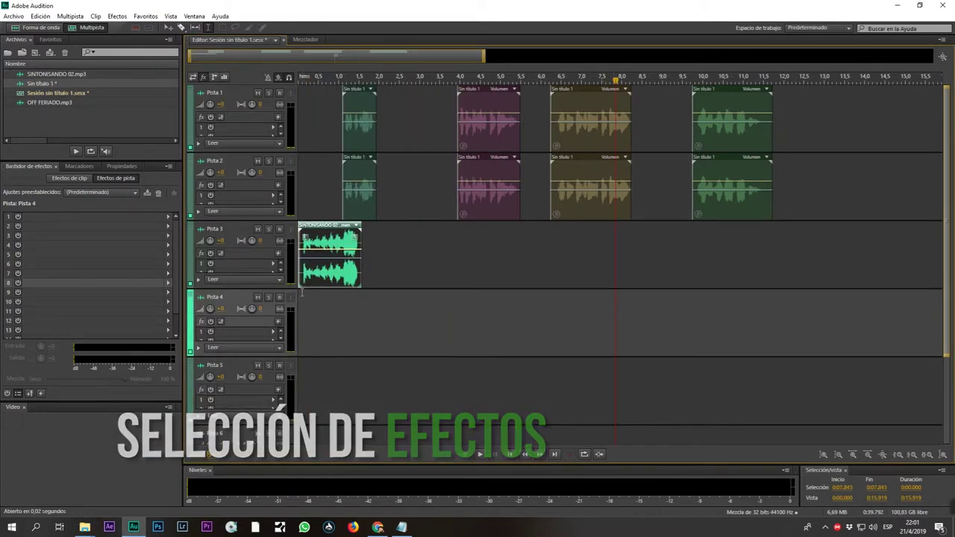
{"action": "left_click", "coordinate": [302, 321]}
- Move the first phrase's clips on Pista 1 and Pista 2 together to start at about 1.5 s
{"action": "left_click", "coordinate": [364, 160]}
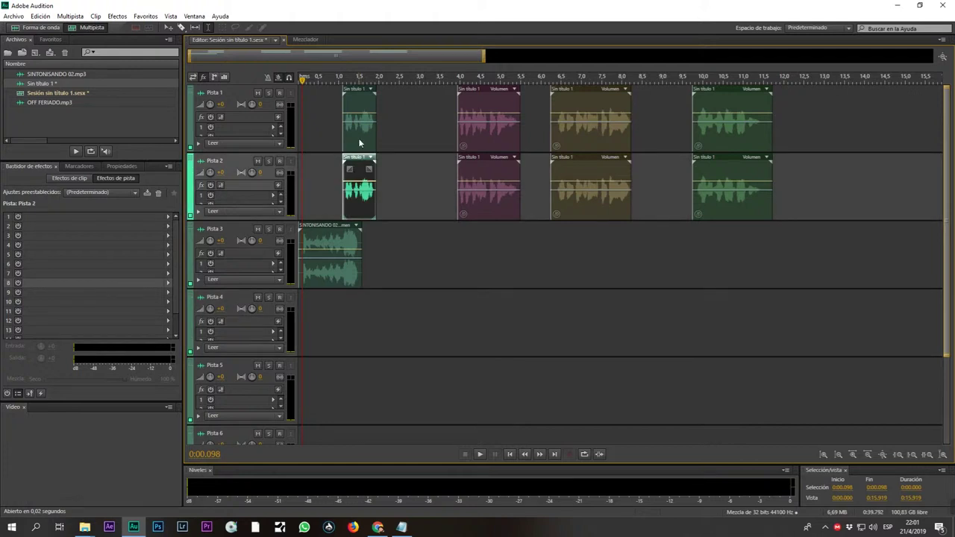
{"action": "left_click", "coordinate": [359, 143], "text": "ctrl"}
{"action": "left_click_drag", "start_coordinate": [359, 95], "coordinate": [375, 94]}
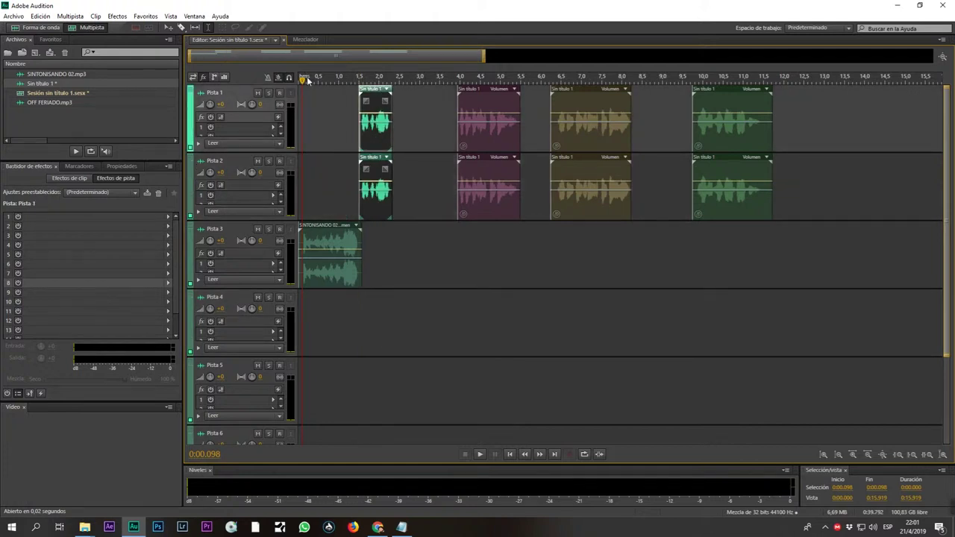
- Cut the first 0.1 s of silence from SINTONISANDO 02 on Pista 3 and move the clip back to the timeline start
{"action": "scroll", "coordinate": [301, 79], "scroll_direction": "up", "scroll_amount": 5}
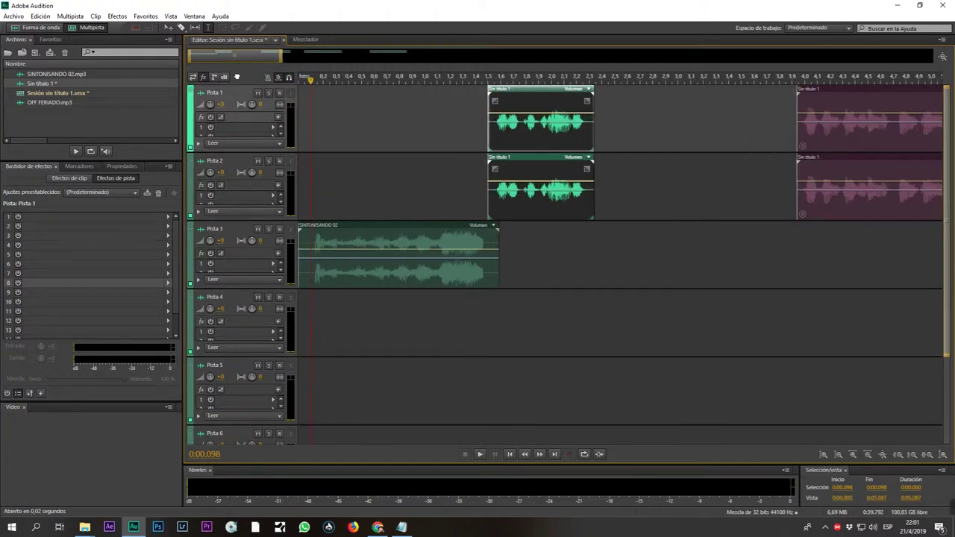
{"action": "left_click_drag", "start_coordinate": [309, 274], "coordinate": [298, 274]}
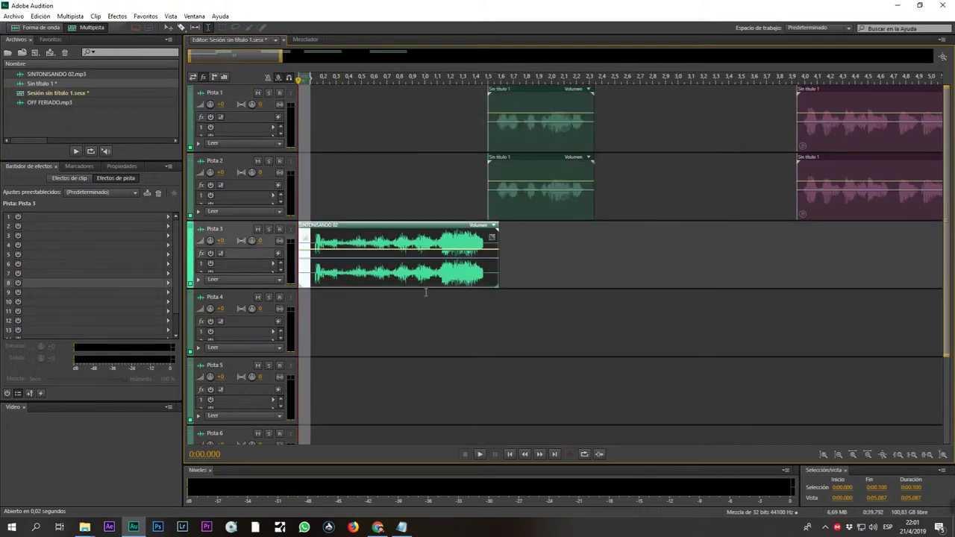
{"action": "left_click", "coordinate": [406, 302]}
{"action": "left_click_drag", "start_coordinate": [366, 226], "coordinate": [354, 226]}
- Play the tuning effect on Pista 3 and fade its volume down with keyframes from about 1.1 s to 1.4 s
{"action": "left_click", "coordinate": [440, 314]}
{"action": "key", "text": "space"}
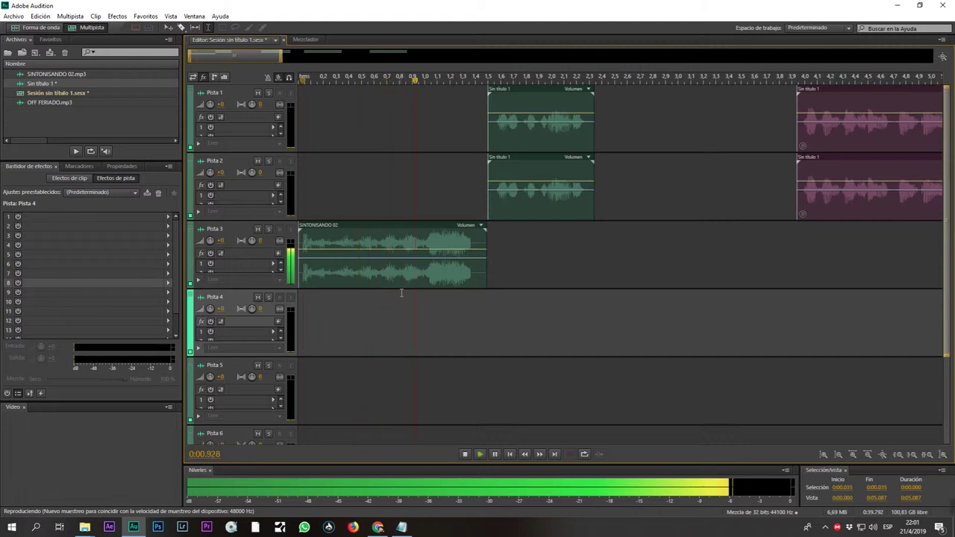
{"action": "key", "text": "space"}
{"action": "left_click", "coordinate": [441, 254]}
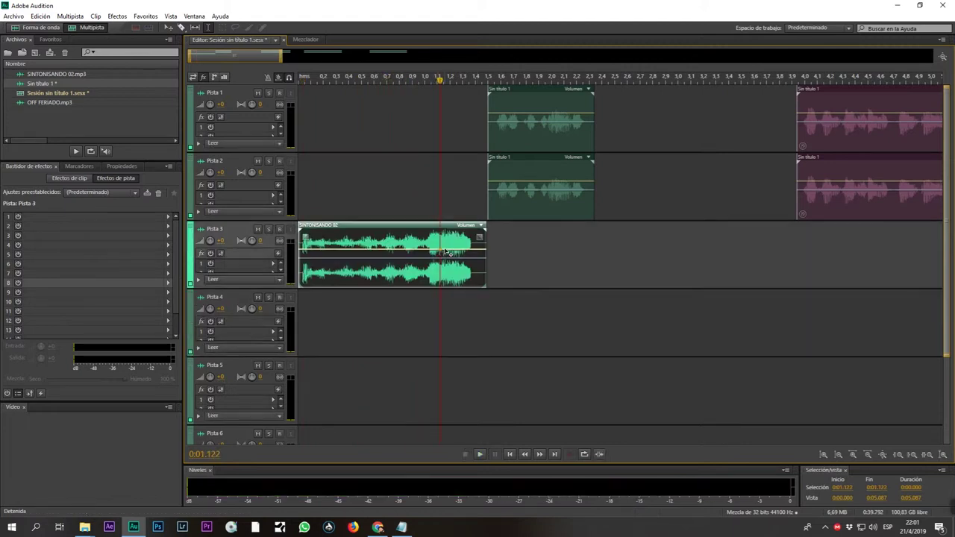
{"action": "left_click_drag", "start_coordinate": [450, 259], "coordinate": [473, 280]}
- Move the first phrase's clips on Pista 1 and Pista 2 to start at 1.1 s over the effect's fade, and play the transition
{"action": "left_click", "coordinate": [530, 164]}
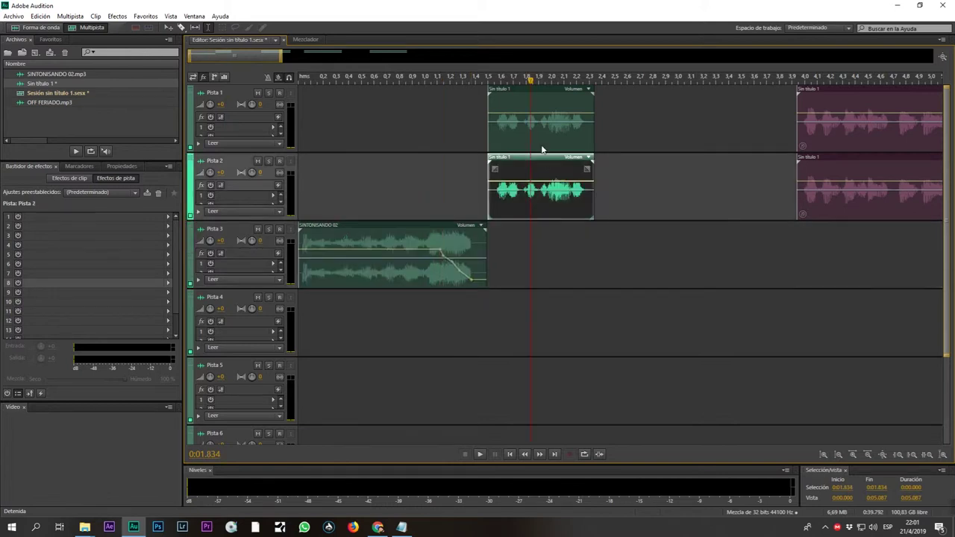
{"action": "left_click", "coordinate": [544, 148], "text": "ctrl"}
{"action": "left_click_drag", "start_coordinate": [531, 161], "coordinate": [478, 180]}
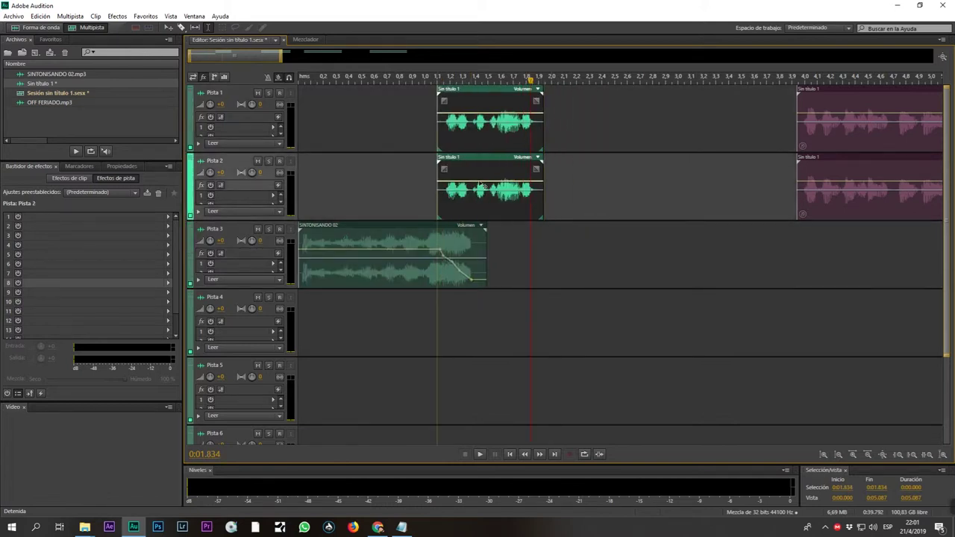
{"action": "left_click", "coordinate": [393, 192]}
{"action": "key", "text": "space"}
{"action": "key", "text": "space"}
- Move the first phrase's copy from Pista 2 down to Pista 4, still starting at 1.1 s, and set the playhead there
{"action": "scroll", "coordinate": [451, 104], "scroll_direction": "up", "scroll_amount": 2}
{"action": "left_click_drag", "start_coordinate": [446, 162], "coordinate": [448, 334]}
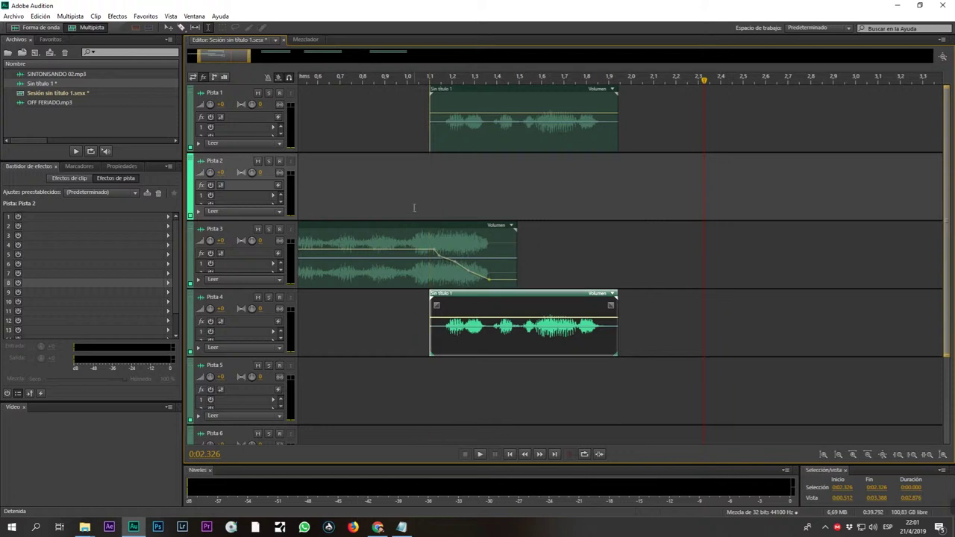
{"action": "left_click", "coordinate": [429, 174]}
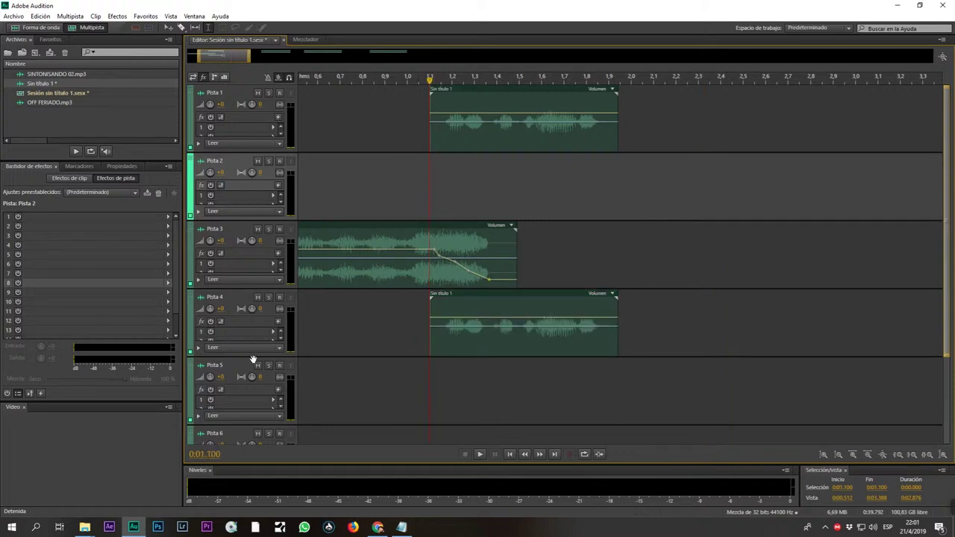
- Increase the height of Pista 4, show the equalizer section in the track headers and open the track EQ for Pista 4
{"action": "left_click_drag", "start_coordinate": [253, 357], "coordinate": [248, 395]}
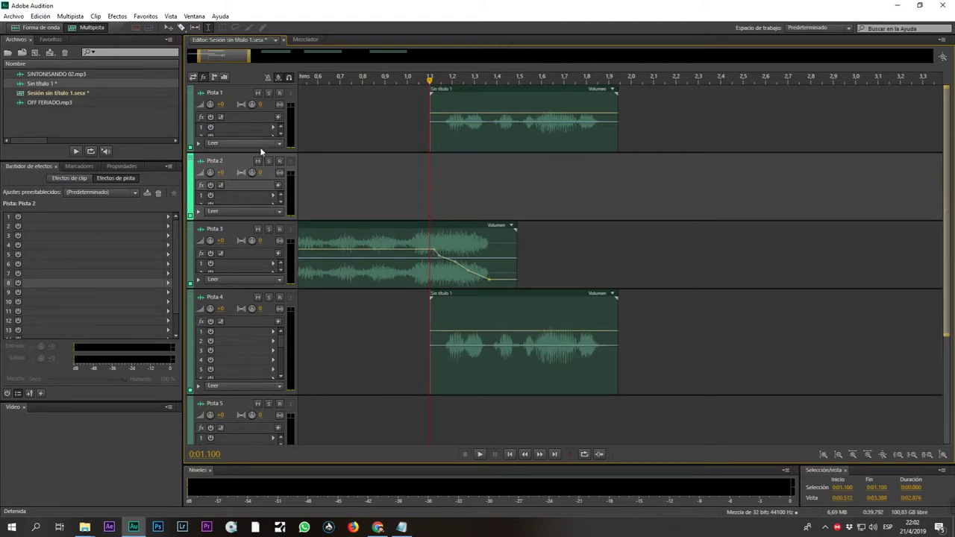
{"action": "left_click", "coordinate": [481, 310]}
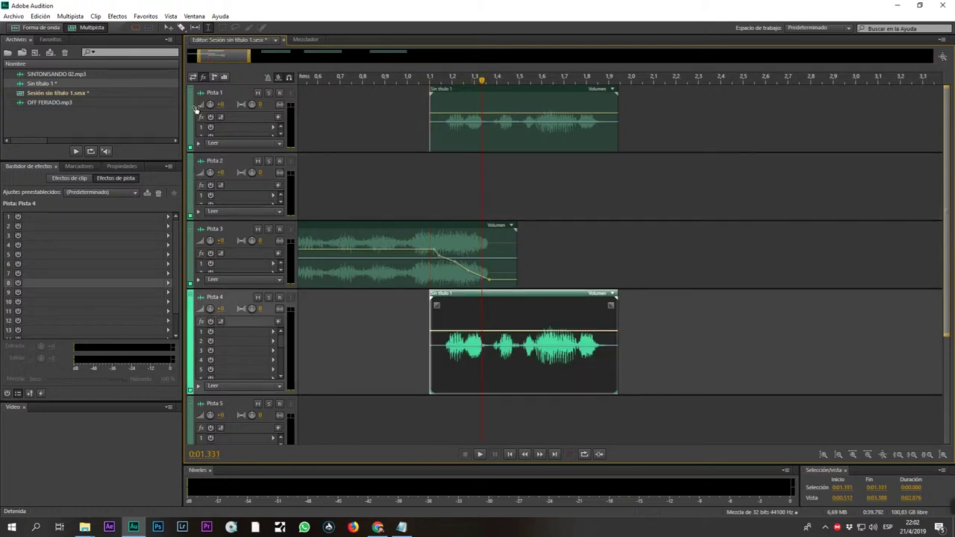
{"action": "left_click", "coordinate": [224, 76]}
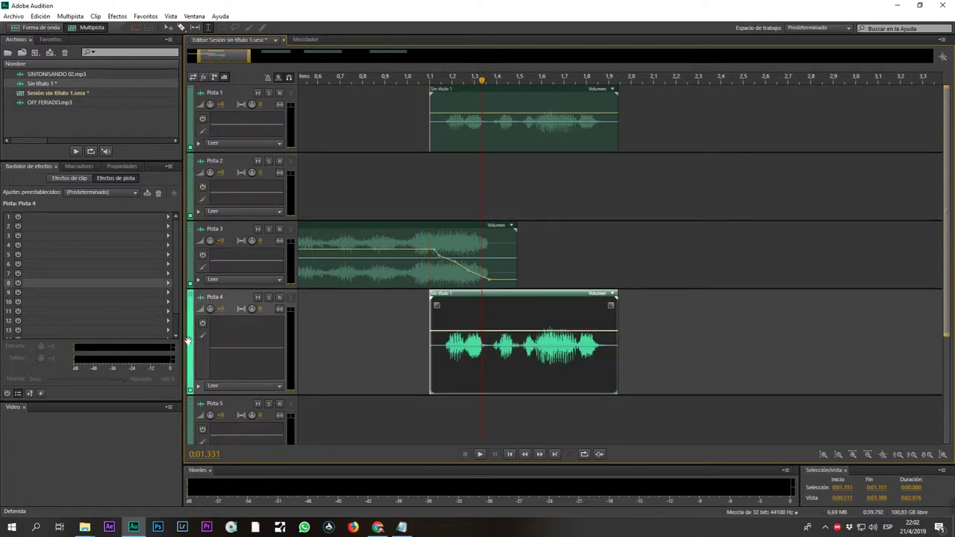
{"action": "double_click", "coordinate": [235, 344]}
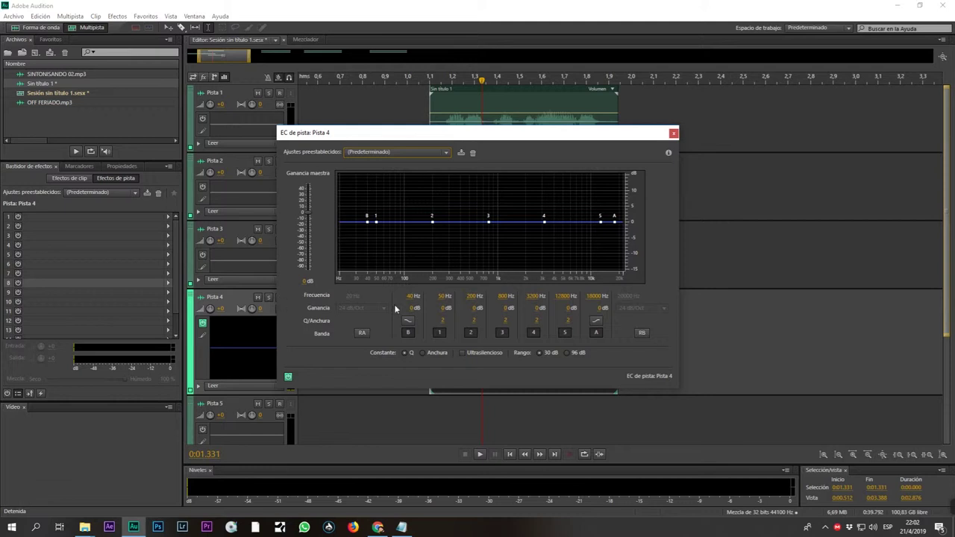
- Bypass the low shelf in Pista 4's EQ and try a cut with band 1 at 78 Hz, gain -8.4 dB
{"action": "left_click", "coordinate": [408, 332]}
{"action": "left_click_drag", "start_coordinate": [377, 223], "coordinate": [398, 284]}
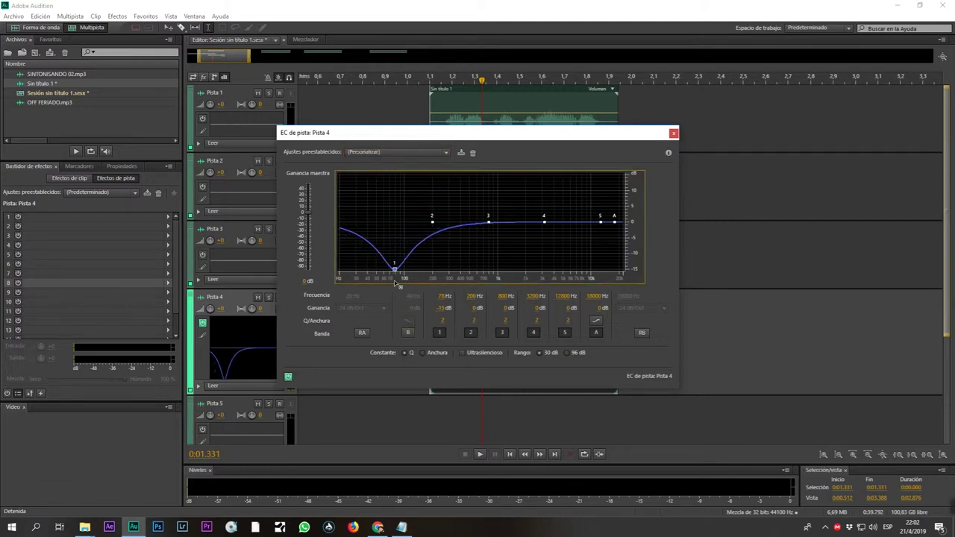
{"action": "left_click_drag", "start_coordinate": [440, 308], "coordinate": [468, 297]}
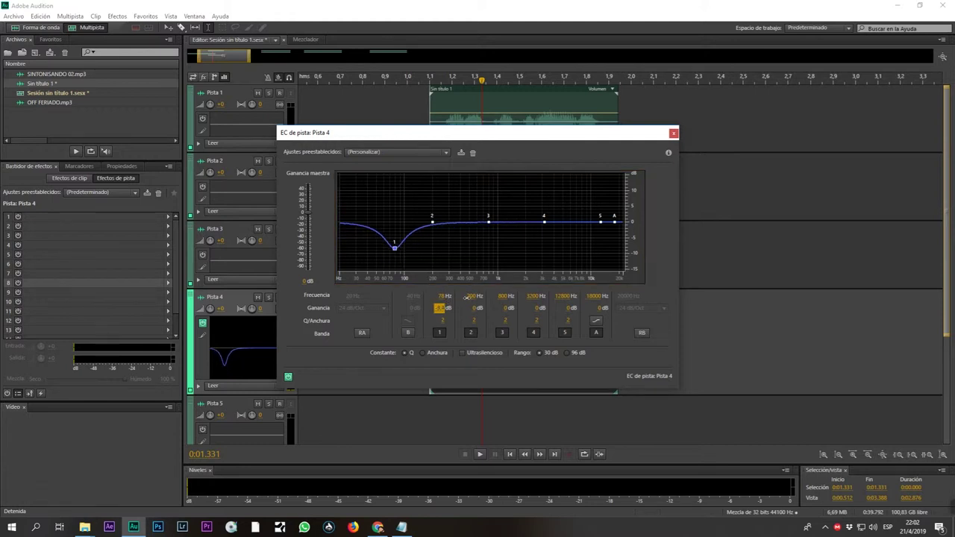
- Re-enable the low shelf at 36 Hz with about -6.8 dB, toggle its slope, and switch off band 1
{"action": "left_click", "coordinate": [409, 333]}
{"action": "left_click_drag", "start_coordinate": [369, 230], "coordinate": [363, 244]}
{"action": "left_click", "coordinate": [408, 322]}
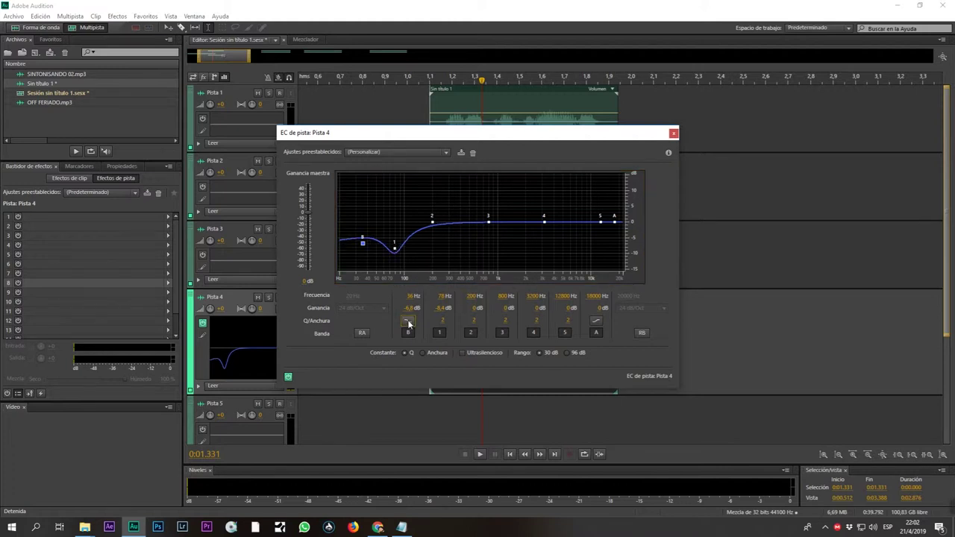
{"action": "left_click", "coordinate": [408, 323]}
{"action": "mouse_move", "coordinate": [395, 249]}
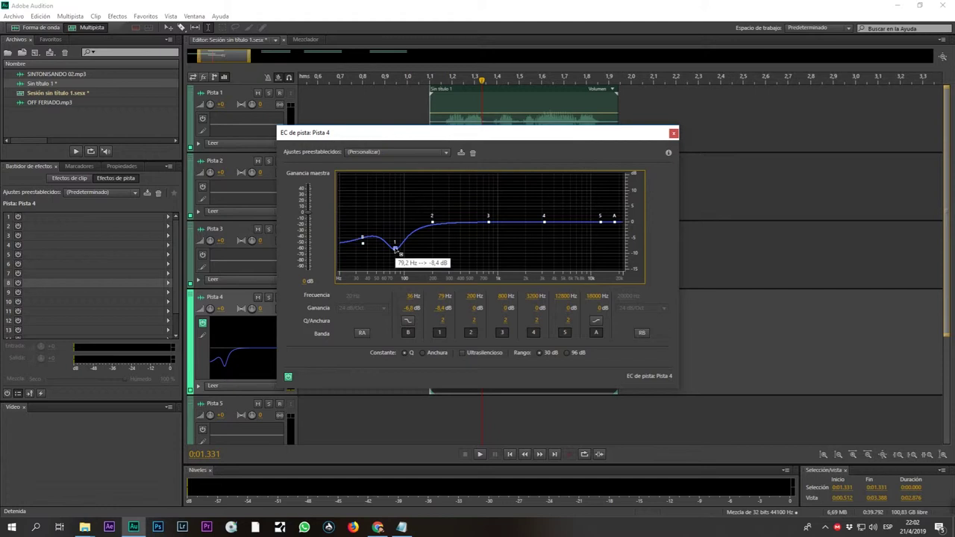
{"action": "left_click", "coordinate": [439, 332]}
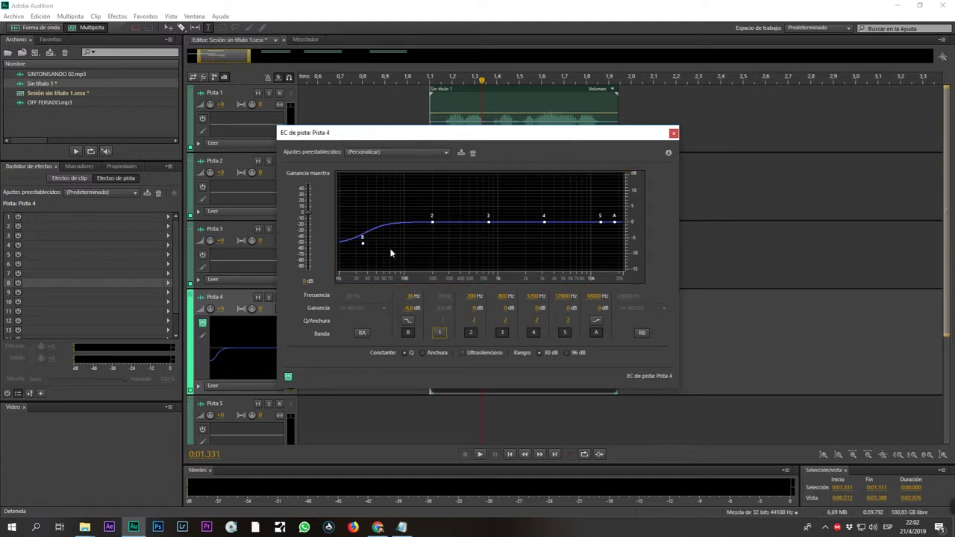
- Cut both ends of Pista 4's EQ: low shelf at 123 Hz and high shelf at 7951 Hz, each at -15 dB
{"action": "left_click_drag", "start_coordinate": [367, 246], "coordinate": [415, 292]}
{"action": "left_click_drag", "start_coordinate": [615, 223], "coordinate": [616, 267]}
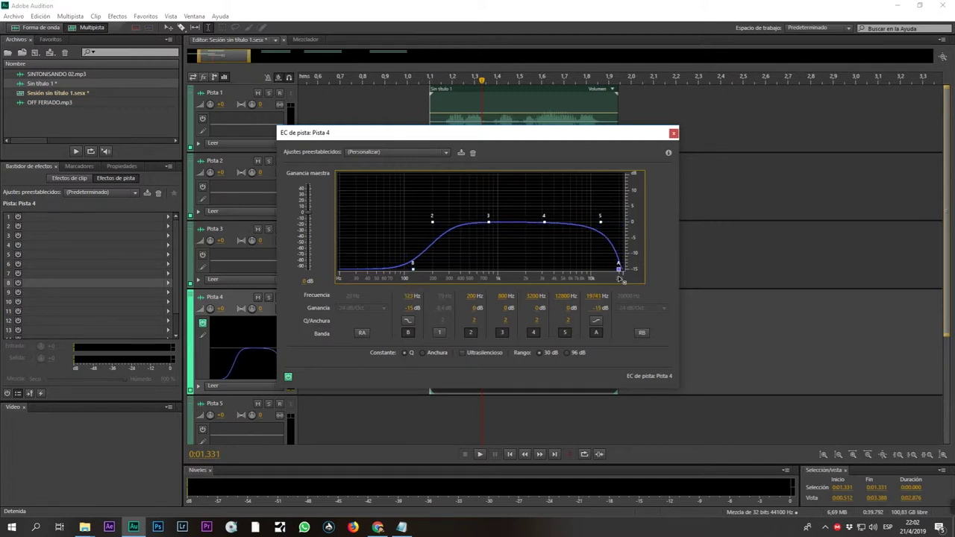
{"action": "left_click_drag", "start_coordinate": [616, 269], "coordinate": [584, 295]}
- Select the first phrase's time range from about 1.07 to 1.94 s and play Pista 4 soloed with the EQ uncovered
{"action": "left_click_drag", "start_coordinate": [350, 132], "coordinate": [617, 130]}
{"action": "left_click_drag", "start_coordinate": [424, 407], "coordinate": [619, 421]}
{"action": "left_click", "coordinate": [267, 300]}
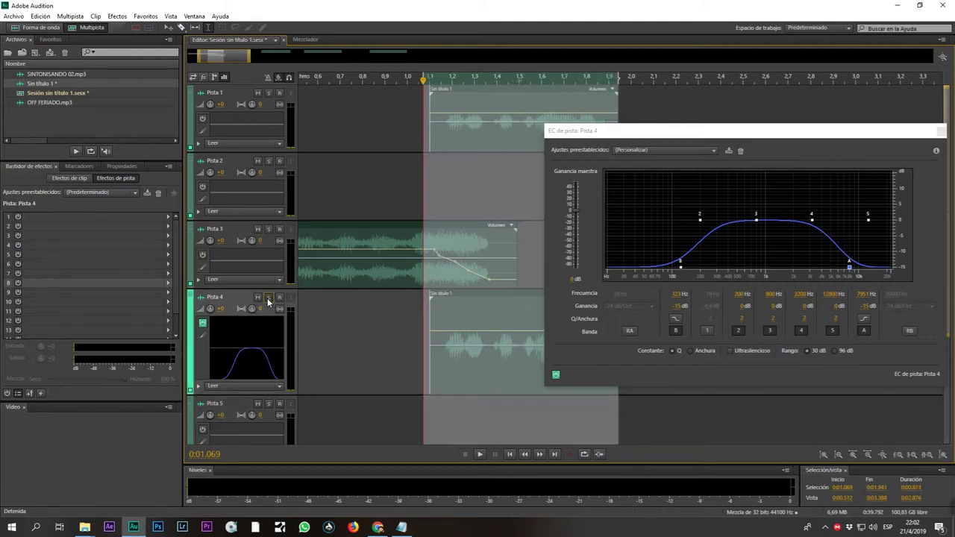
{"action": "left_click", "coordinate": [269, 299]}
{"action": "key", "text": "space"}
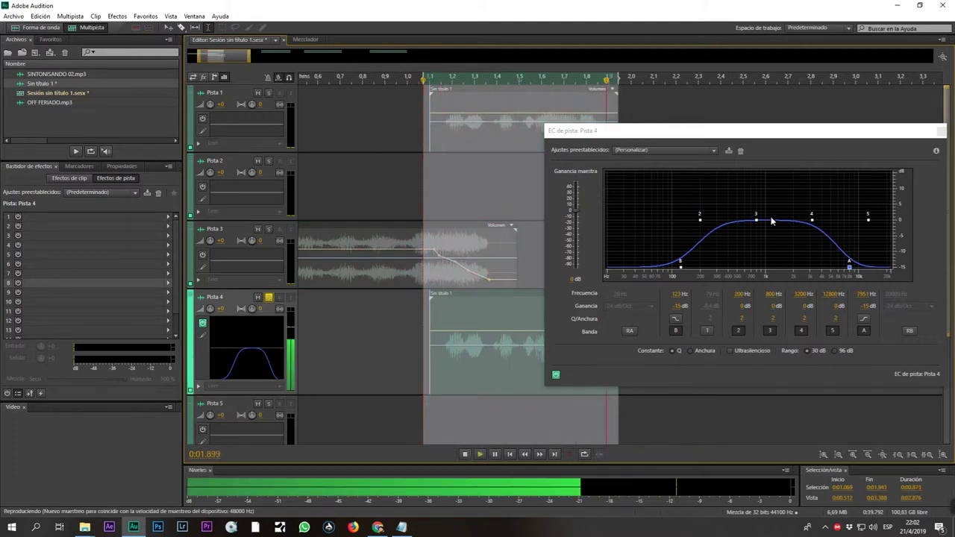
- Boost band 3 to 4.4 dB at 984 Hz and band 4 to 5.3 dB at 3850 Hz, play the result and close the EQ
{"action": "left_click_drag", "start_coordinate": [756, 220], "coordinate": [820, 203]}
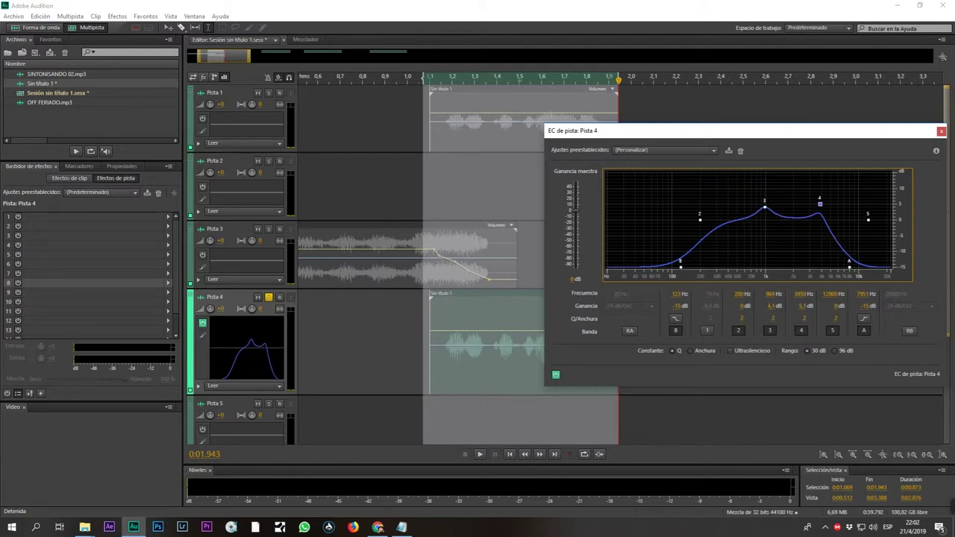
{"action": "key", "text": "space"}
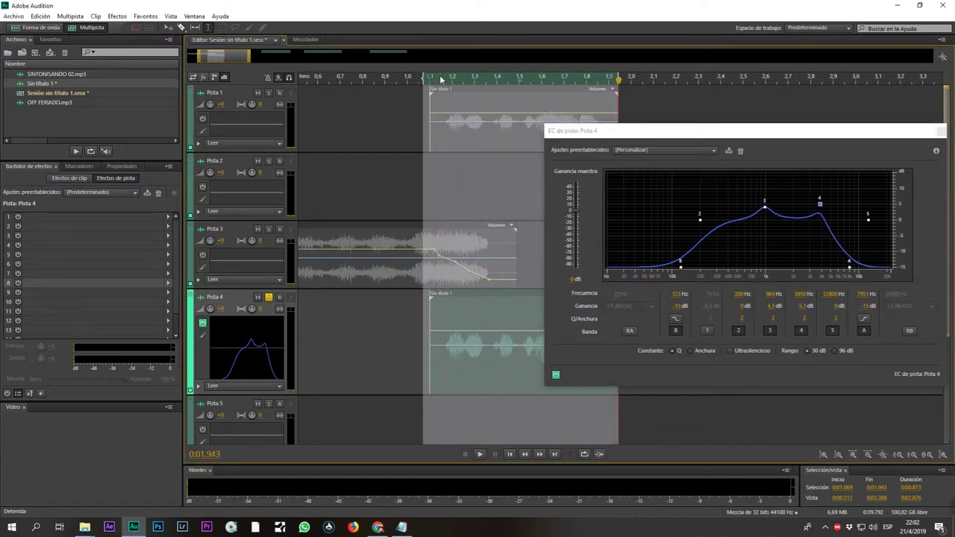
{"action": "left_click", "coordinate": [943, 136]}
- Show the effects section in the track headers, and play the first phrase from about 0.5 s with Pista 4 unsoloed
{"action": "left_click", "coordinate": [193, 78]}
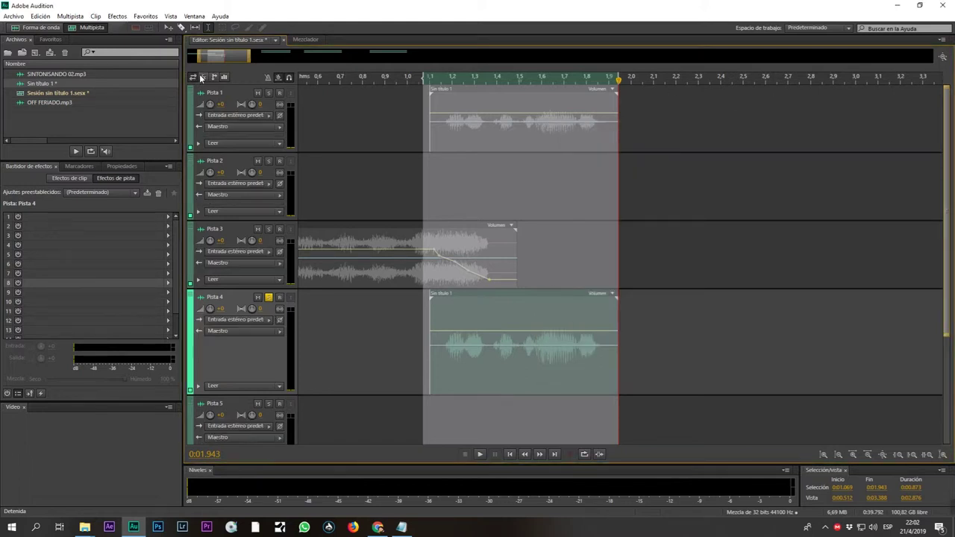
{"action": "left_click", "coordinate": [203, 77]}
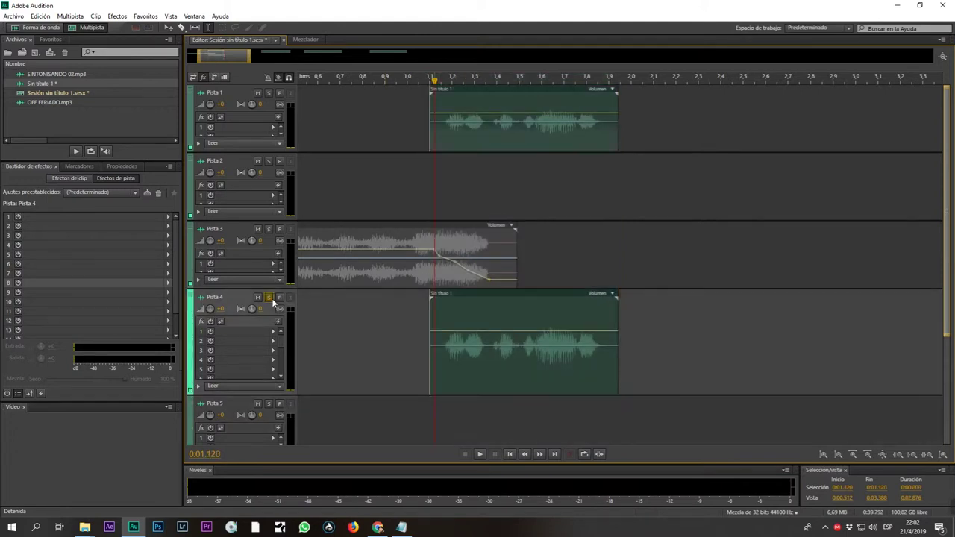
{"action": "left_click", "coordinate": [299, 349]}
{"action": "key", "text": "space"}
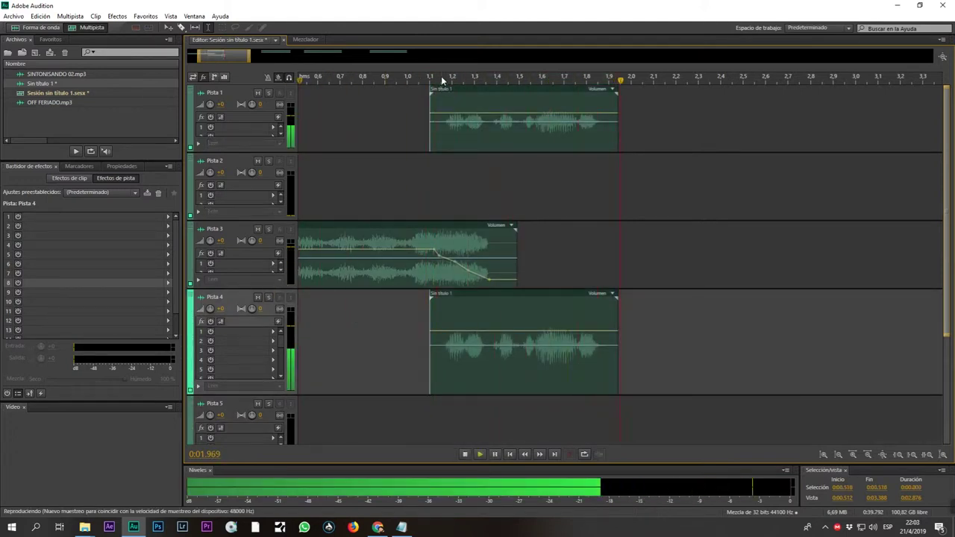
{"action": "key", "text": "space"}
- Play the session from about 0.2 s, and play the second phrase from about 3.9 s
{"action": "scroll", "coordinate": [441, 81], "scroll_direction": "down", "scroll_amount": 5}
{"action": "left_click", "coordinate": [306, 182]}
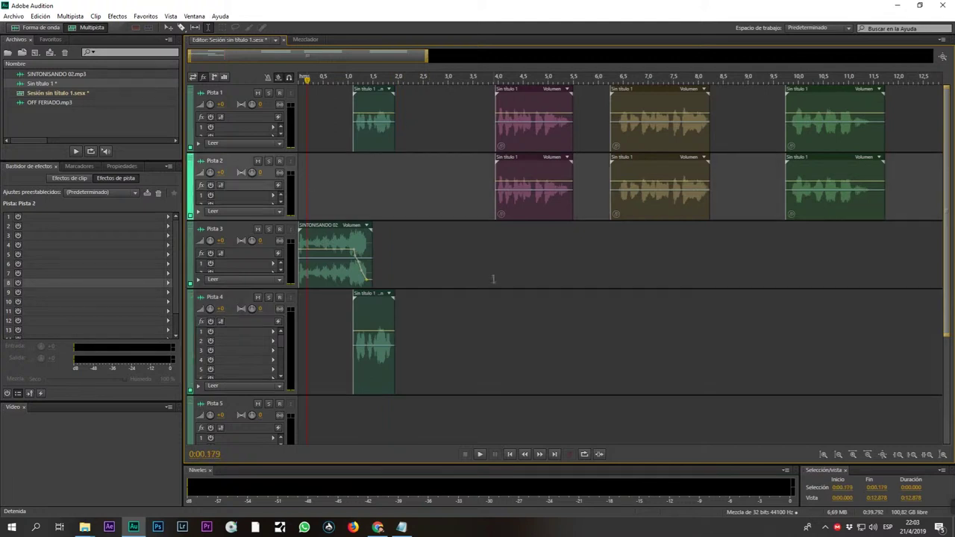
{"action": "key", "text": "space"}
{"action": "left_click", "coordinate": [494, 241]}
{"action": "key", "text": "space"}
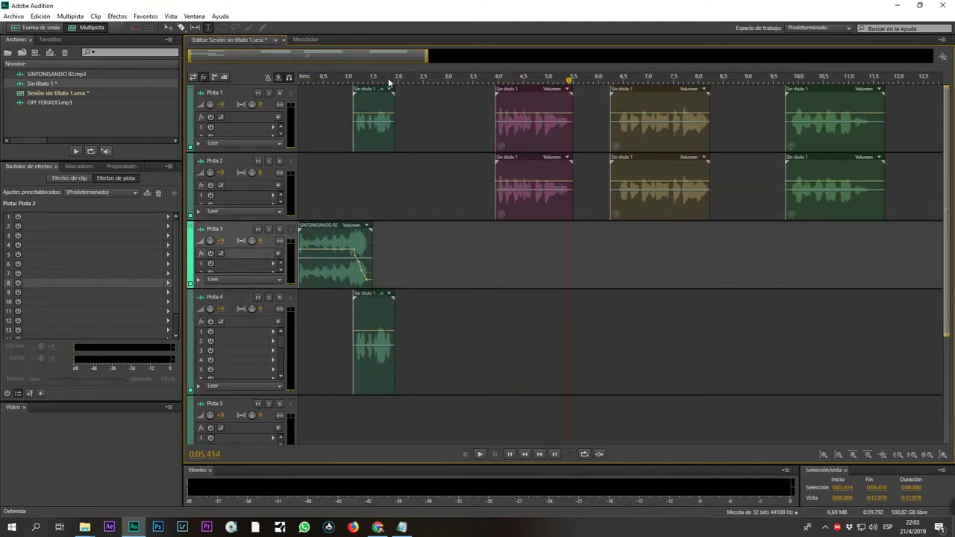
- Move the second phrase's clips on Pista 1 and Pista 2 to start at about 1.9 s, and play the transition
{"action": "key", "text": "equal"}
{"action": "left_click_drag", "start_coordinate": [755, 162], "coordinate": [407, 187]}
{"action": "left_click", "coordinate": [407, 187]}
{"action": "key", "text": "space"}
{"action": "key", "text": "space"}
- Ungroup the second phrase's clips on Pista 1 and Pista 2
{"action": "left_click", "coordinate": [429, 159]}
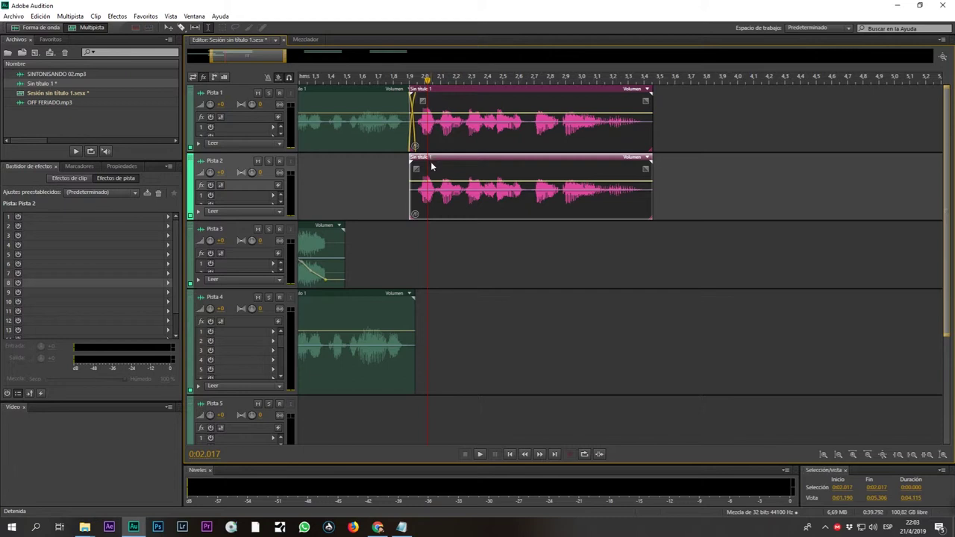
{"action": "left_click", "coordinate": [467, 267]}
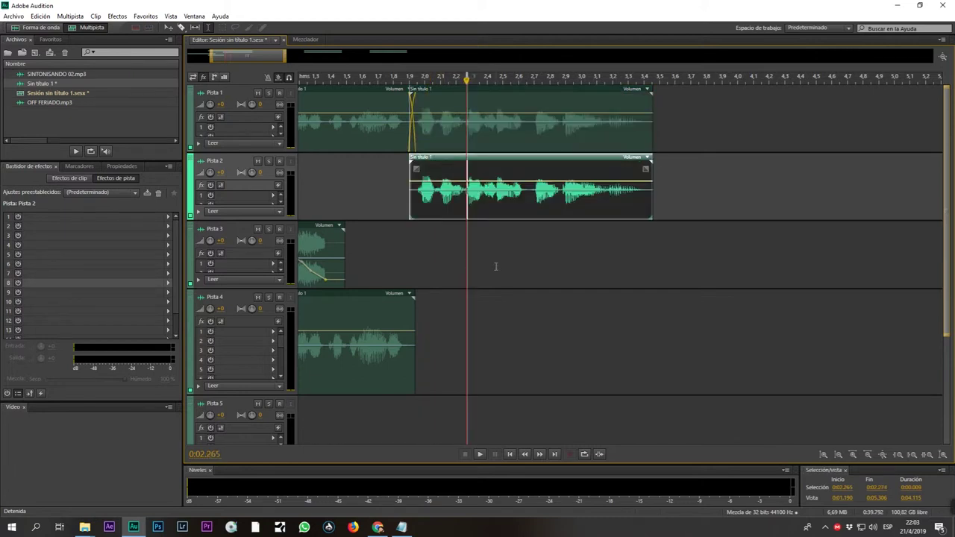
{"action": "left_click", "coordinate": [496, 266]}
- Copy the second phrase's clip from Pista 2 onto Pista 3, starting at about 1.94 s, and play from 1.8 s
{"action": "left_click", "coordinate": [452, 157]}
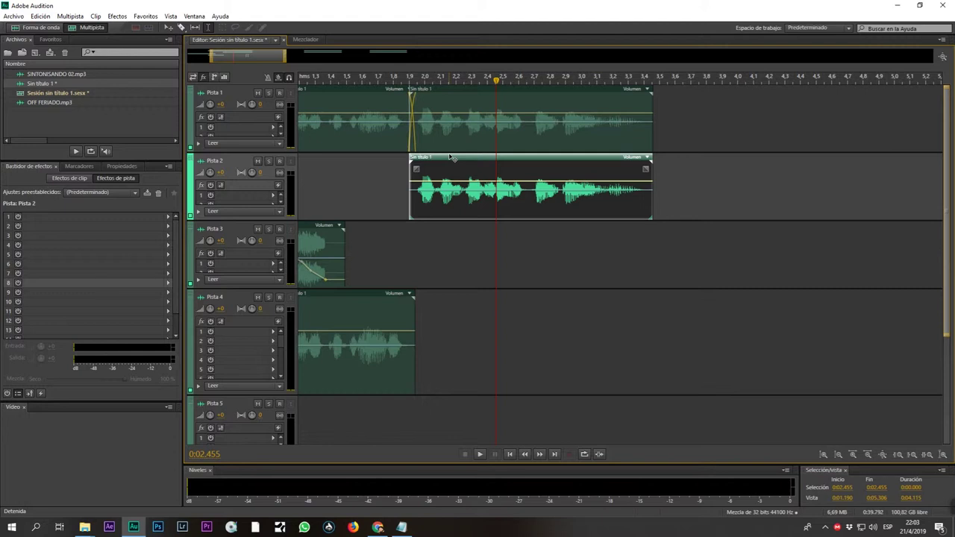
{"action": "left_click_drag", "start_coordinate": [450, 156], "coordinate": [454, 245]}
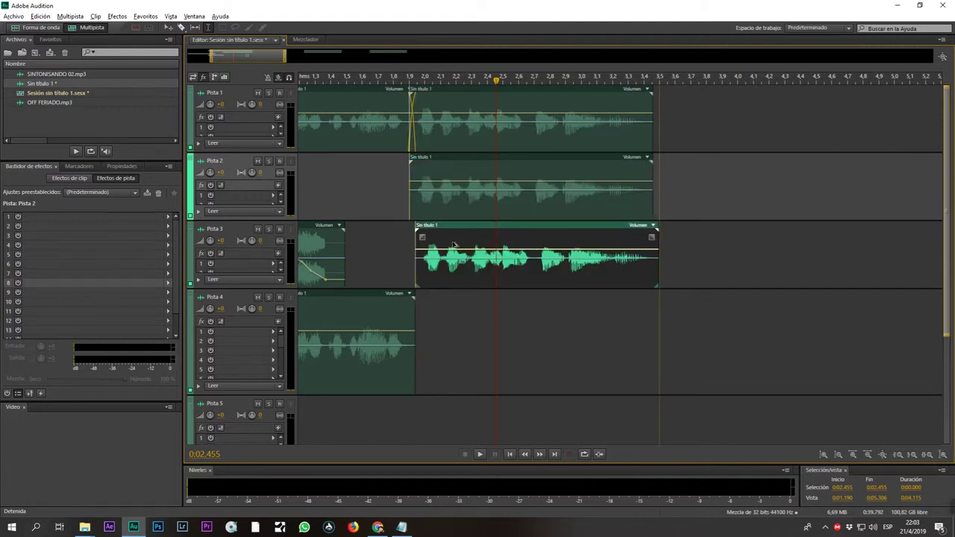
{"action": "left_click", "coordinate": [453, 245]}
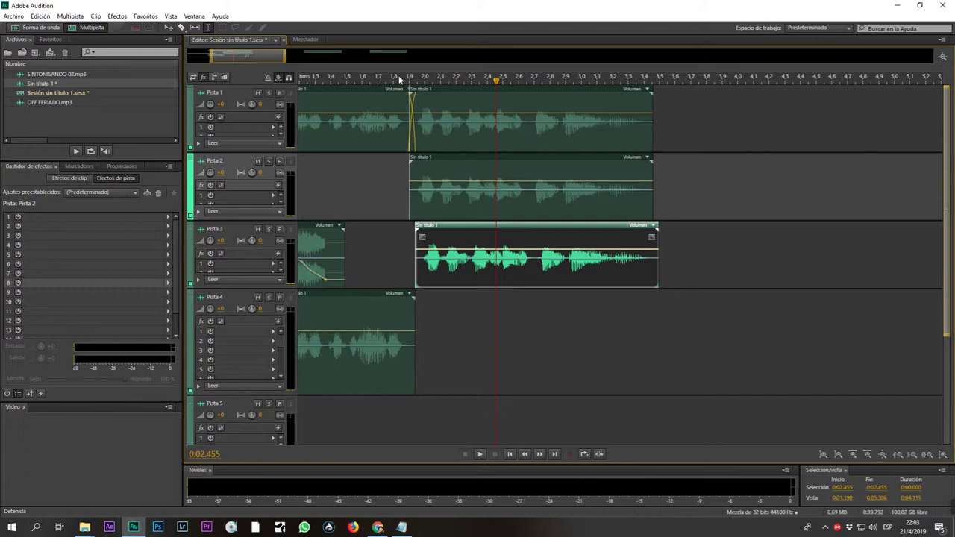
{"action": "scroll", "coordinate": [400, 80], "scroll_direction": "up", "scroll_amount": 3}
{"action": "scroll", "coordinate": [400, 80], "scroll_direction": "down", "scroll_amount": 5}
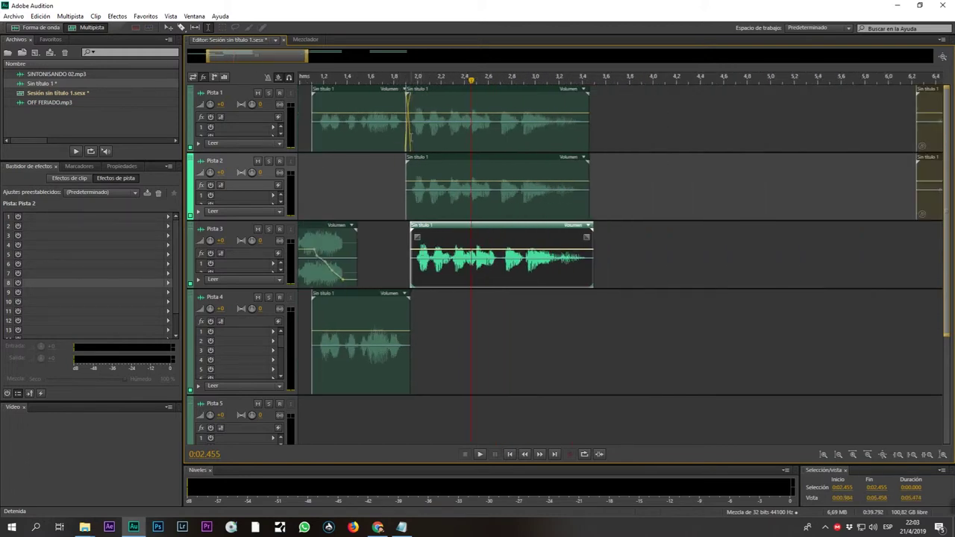
{"action": "left_click", "coordinate": [394, 250]}
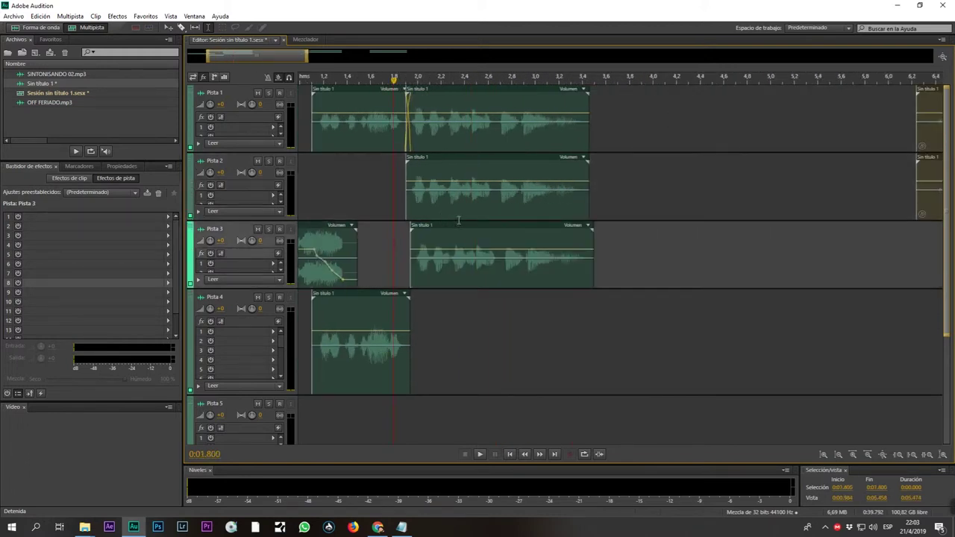
{"action": "key", "text": "space"}
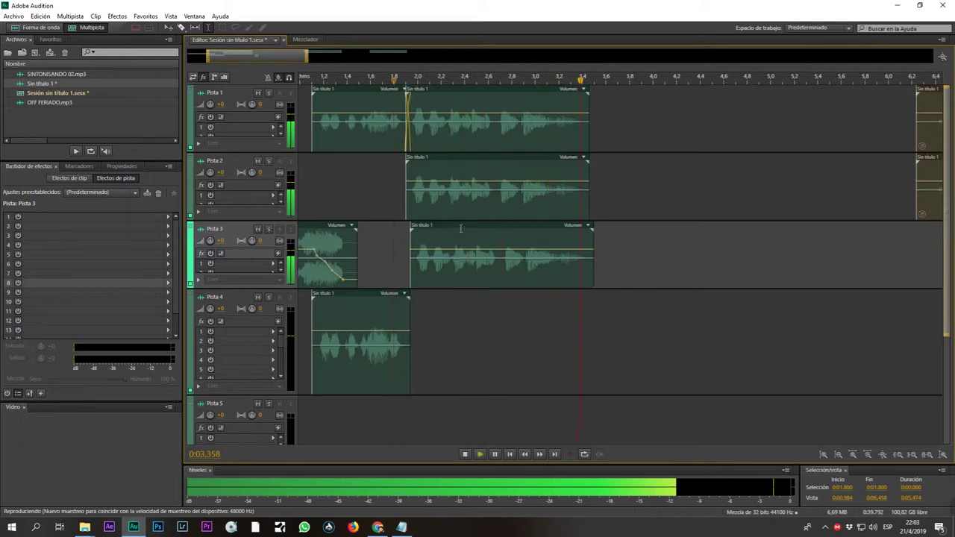
{"action": "key", "text": "space"}
- Shift the second phrase's copy on Pista 3 to start at about 1.96 s
{"action": "left_click_drag", "start_coordinate": [460, 229], "coordinate": [469, 230]}
{"action": "left_click", "coordinate": [399, 238]}
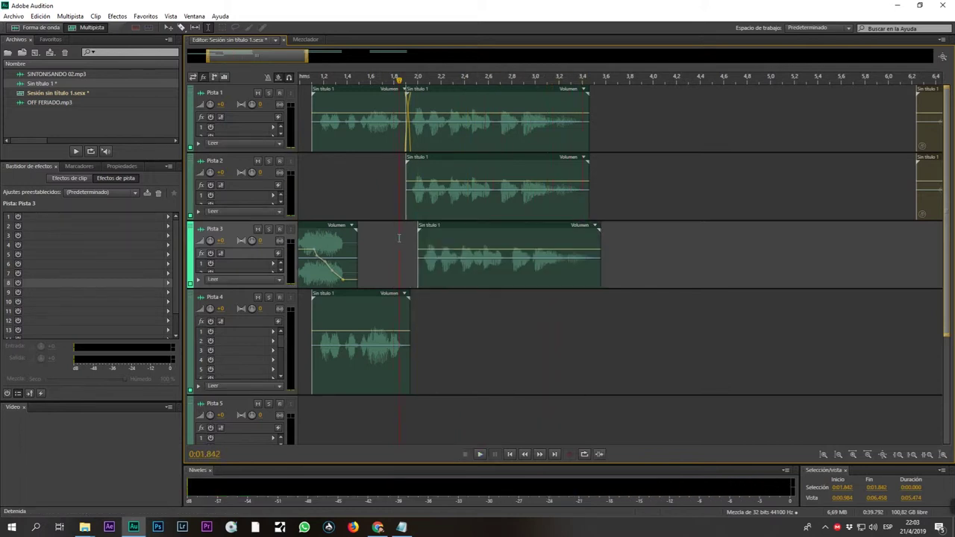
{"action": "scroll", "coordinate": [398, 80], "scroll_direction": "up", "scroll_amount": 4}
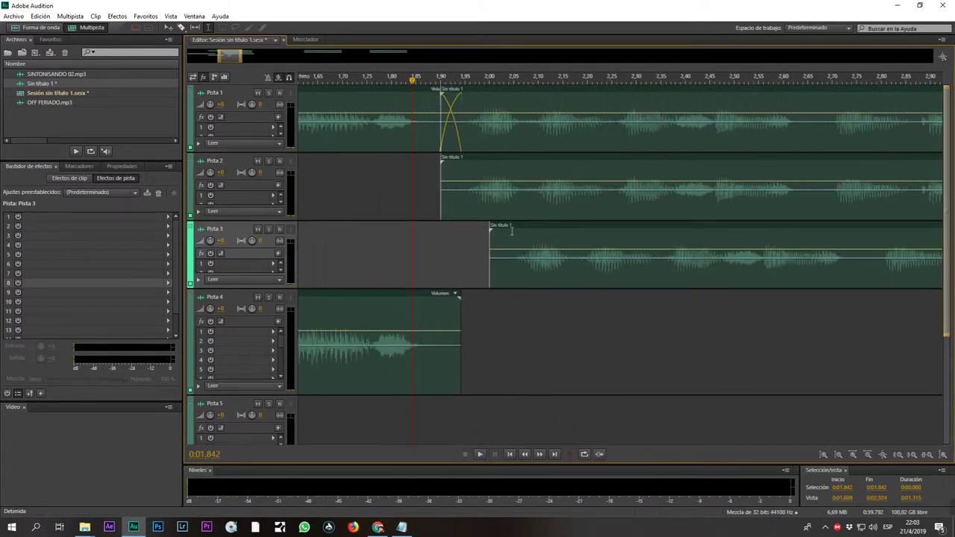
{"action": "left_click_drag", "start_coordinate": [503, 230], "coordinate": [484, 231]}
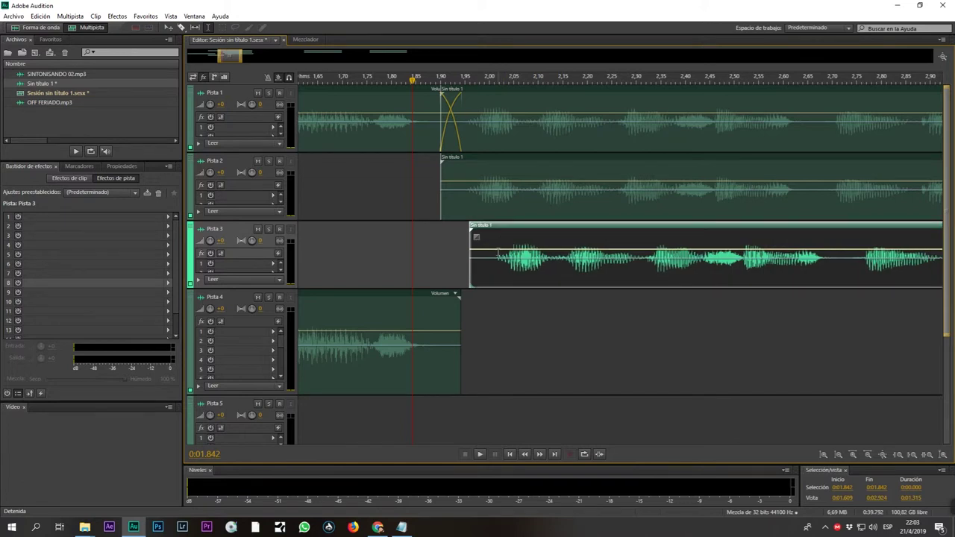
- Pan the second phrase's copy on Pista 3 fully to the right channel, and play the track soloed
{"action": "left_click_drag", "start_coordinate": [505, 261], "coordinate": [506, 297]}
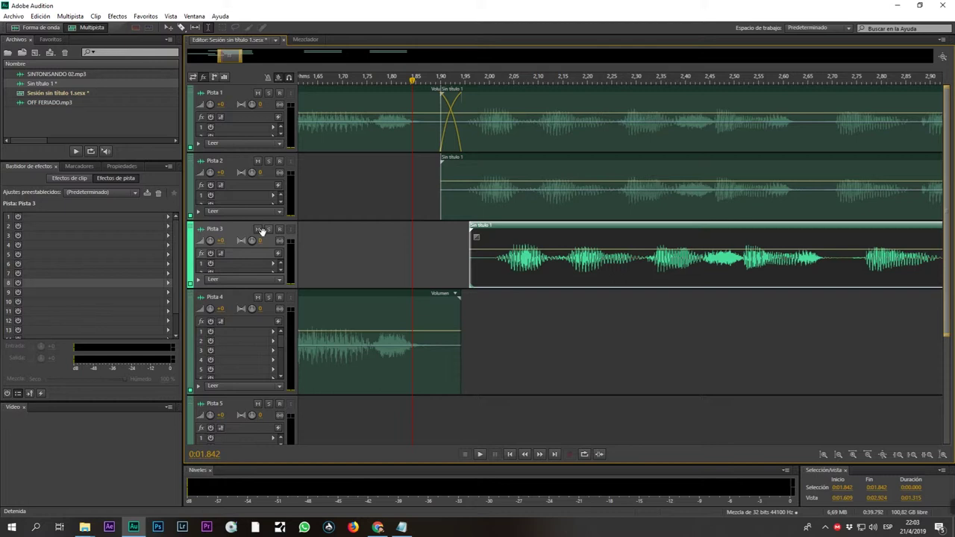
{"action": "left_click", "coordinate": [269, 230]}
{"action": "key", "text": "space"}
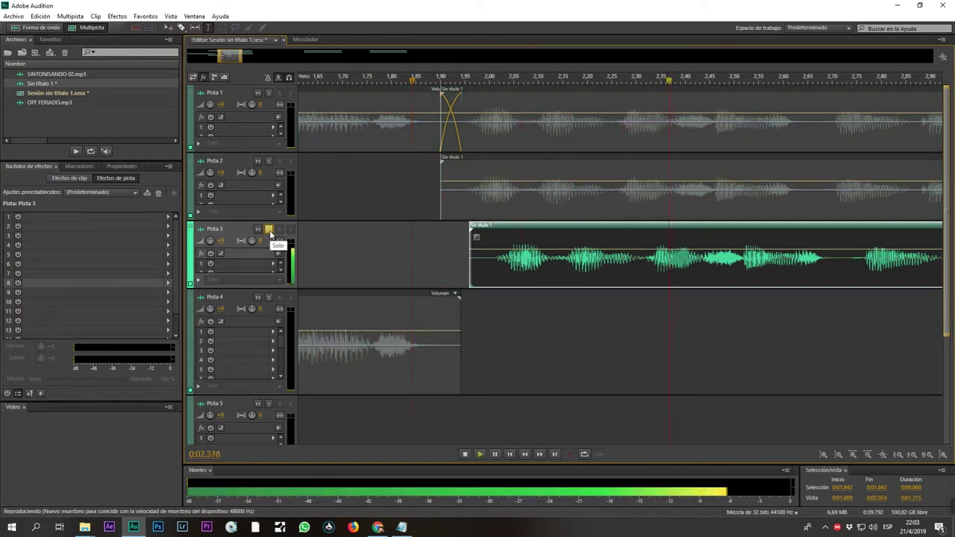
{"action": "key", "text": "space"}
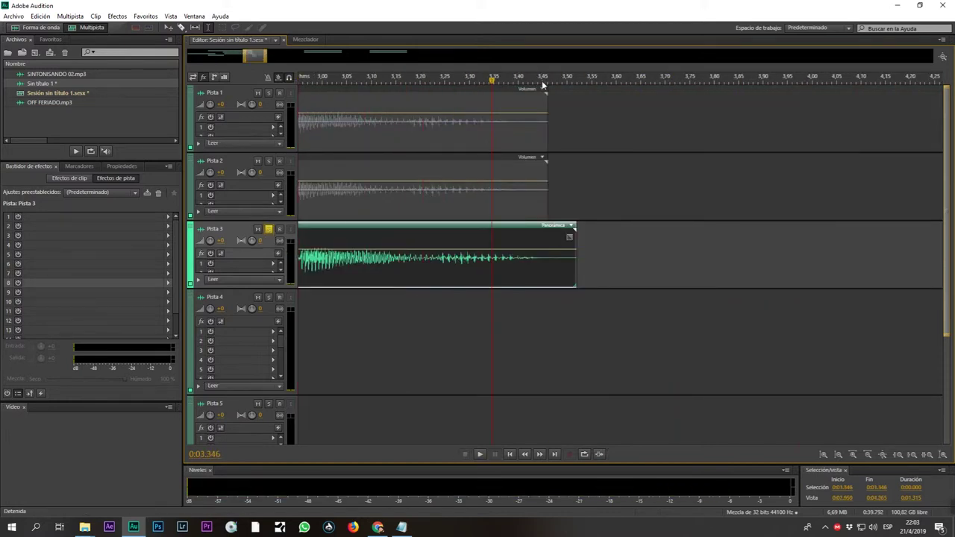
- Turn off Pista 3's solo and play the second phrase with all tracks from about 1.7 s
{"action": "scroll", "coordinate": [543, 85], "scroll_direction": "down", "scroll_amount": 3}
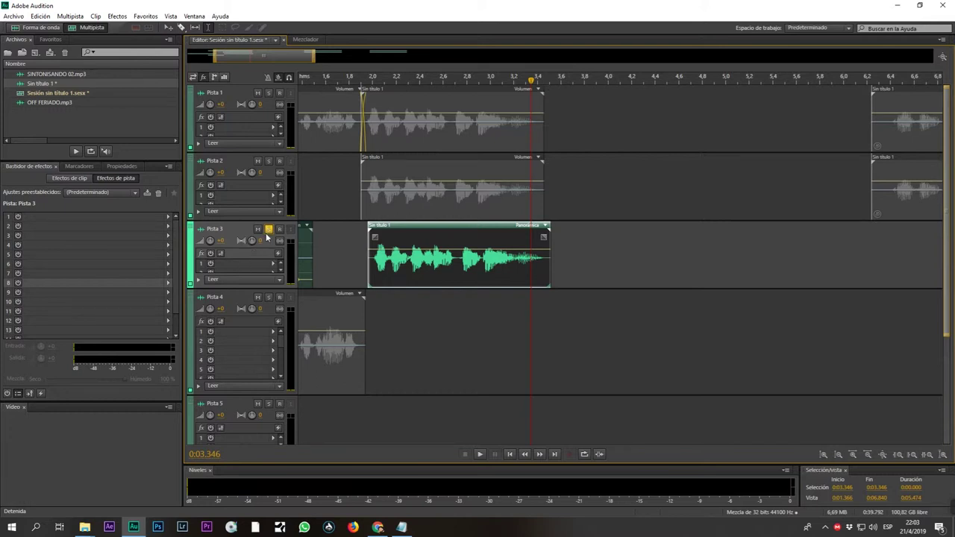
{"action": "left_click", "coordinate": [268, 230]}
{"action": "left_click", "coordinate": [339, 248]}
{"action": "key", "text": "space"}
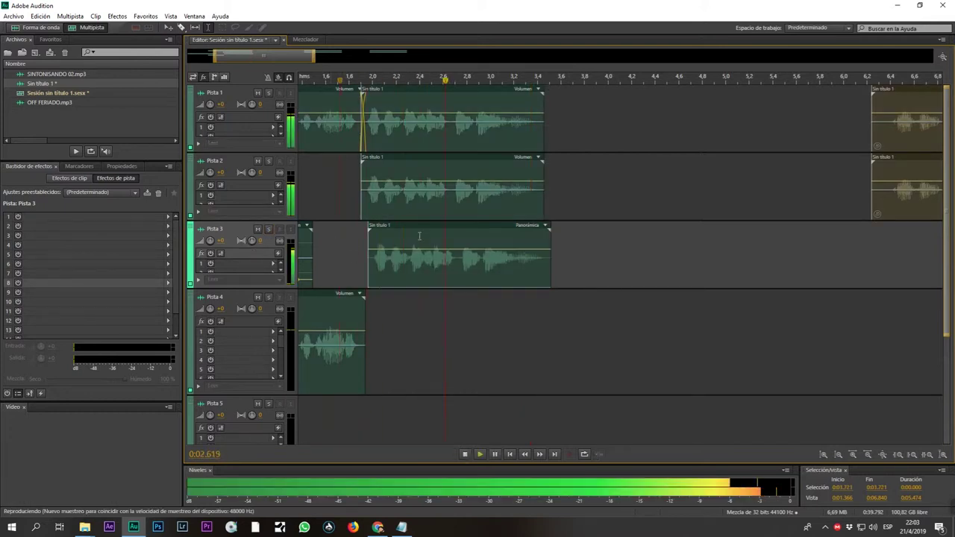
- Lower the clip volume of the Pista 3 copy by a few decibels and play the second phrase again
{"action": "left_click_drag", "start_coordinate": [441, 253], "coordinate": [440, 264]}
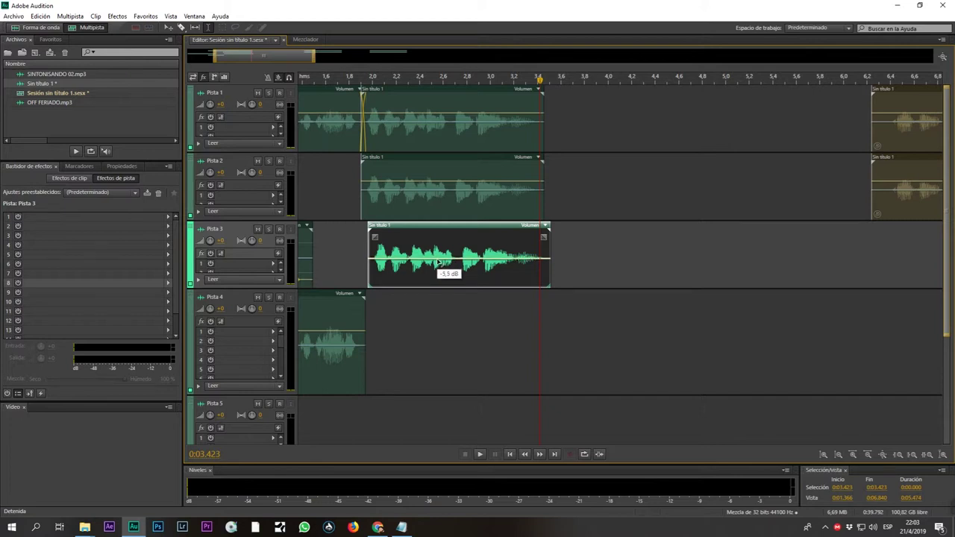
{"action": "left_click", "coordinate": [353, 242]}
{"action": "key", "text": "space"}
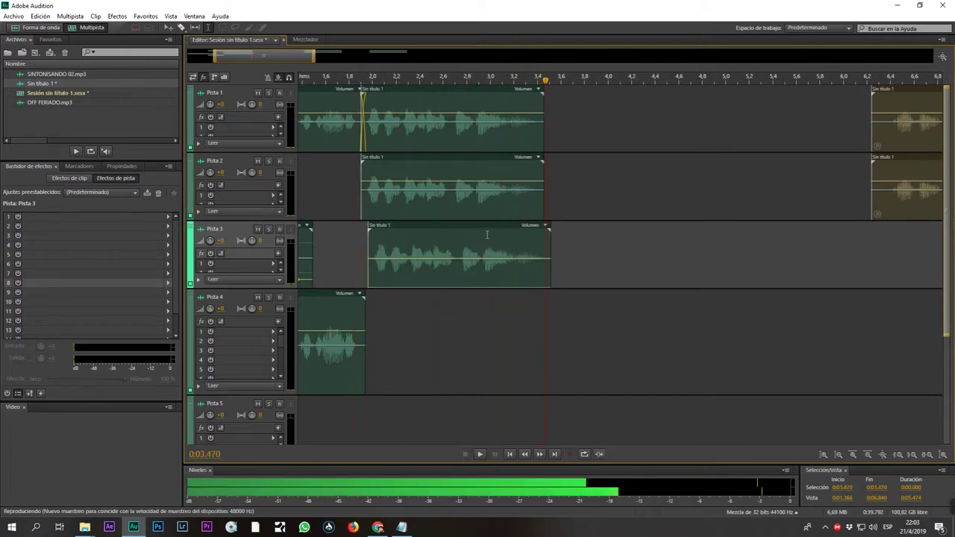
{"action": "key", "text": "space"}
- Copy the second phrase's clip from Pista 3 onto Pista 4, starting at about 2.4 s, and play from about 1.8 s
{"action": "left_click", "coordinate": [439, 230]}
{"action": "left_click_drag", "start_coordinate": [452, 244], "coordinate": [503, 312]}
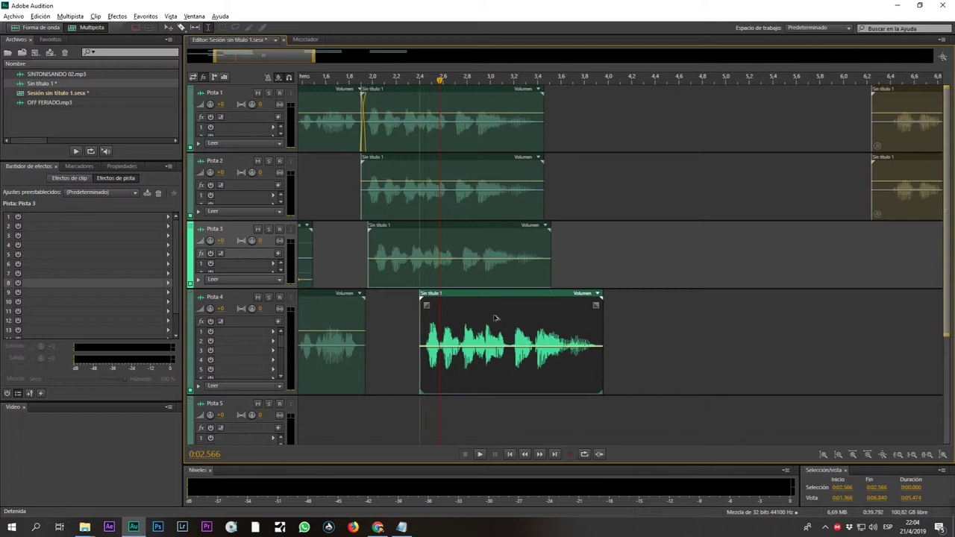
{"action": "left_click", "coordinate": [350, 255]}
{"action": "key", "text": "space"}
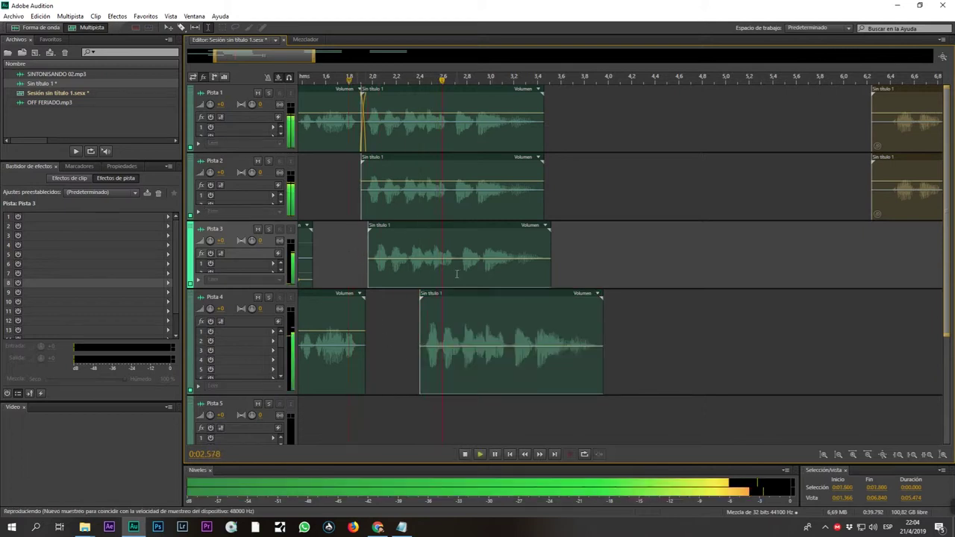
- Add a pan envelope to the second phrase's Pista 4 clip, sweeping from full right to full left around 3.0–3.3 s, and play it
{"action": "key", "text": "space"}
{"action": "left_click_drag", "start_coordinate": [503, 395], "coordinate": [516, 386]}
{"action": "left_click", "coordinate": [496, 395]}
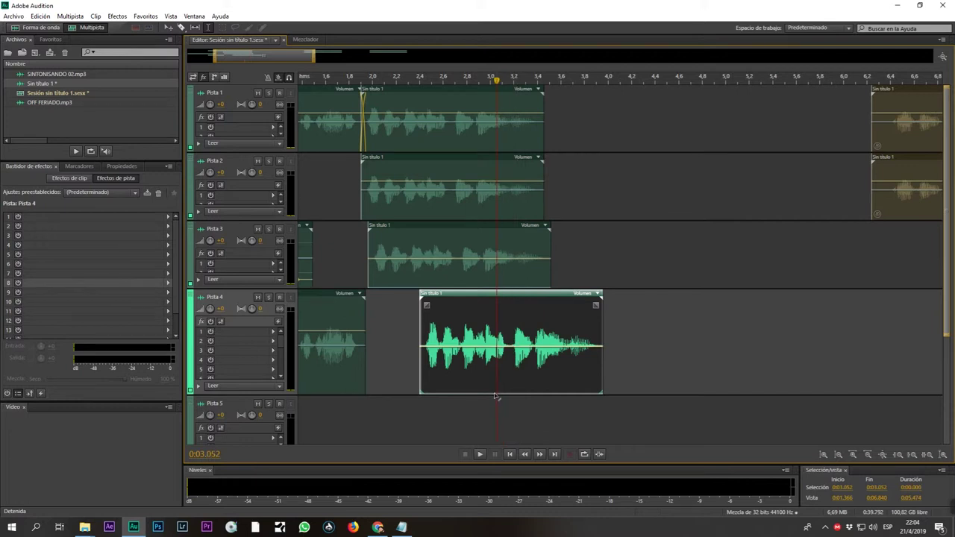
{"action": "left_click_drag", "start_coordinate": [494, 395], "coordinate": [523, 289]}
{"action": "left_click", "coordinate": [340, 244]}
{"action": "key", "text": "space"}
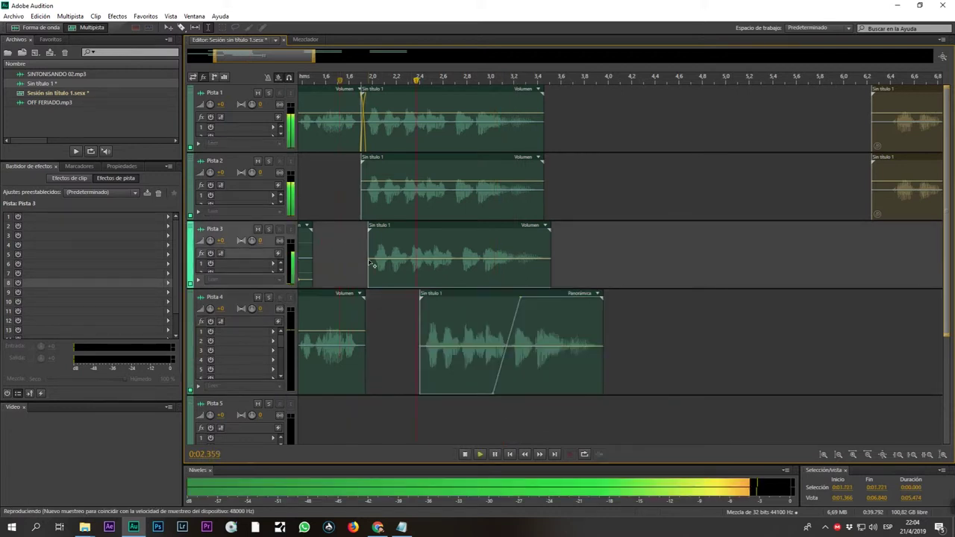
{"action": "key", "text": "space"}
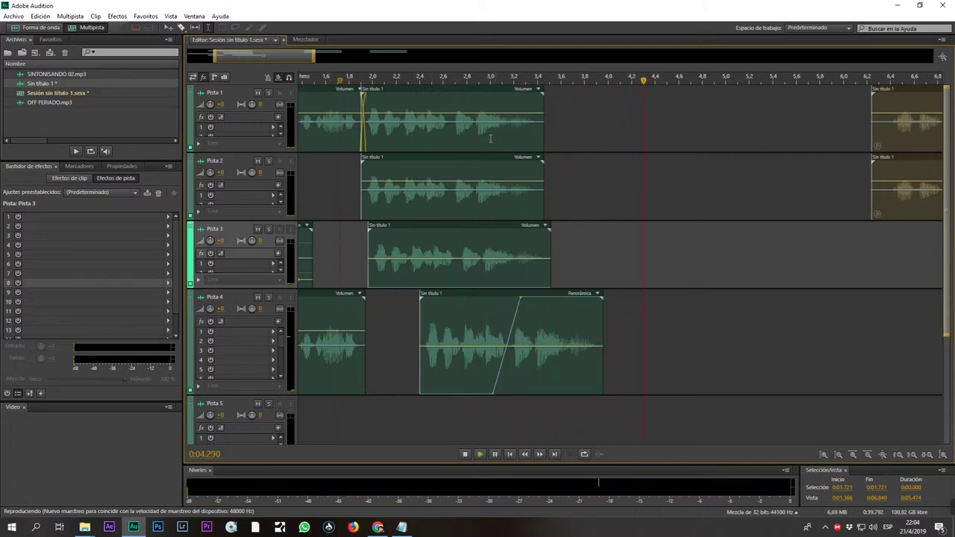
- Play the mix from the beginning, and listen to the orange phrase at about 6.2 s
{"action": "scroll", "coordinate": [471, 80], "scroll_direction": "down", "scroll_amount": 3}
{"action": "scroll", "coordinate": [471, 82], "scroll_direction": "down", "scroll_amount": 2}
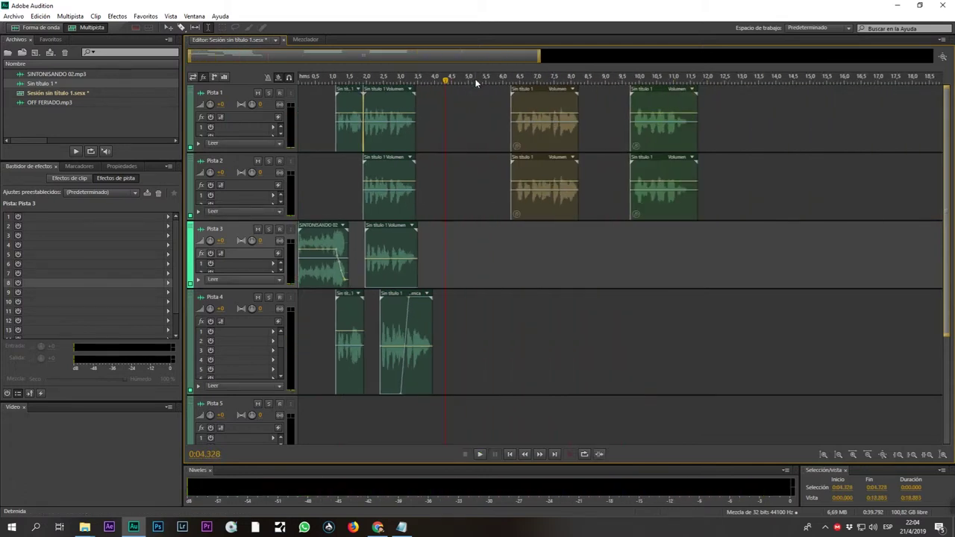
{"action": "key", "text": "space"}
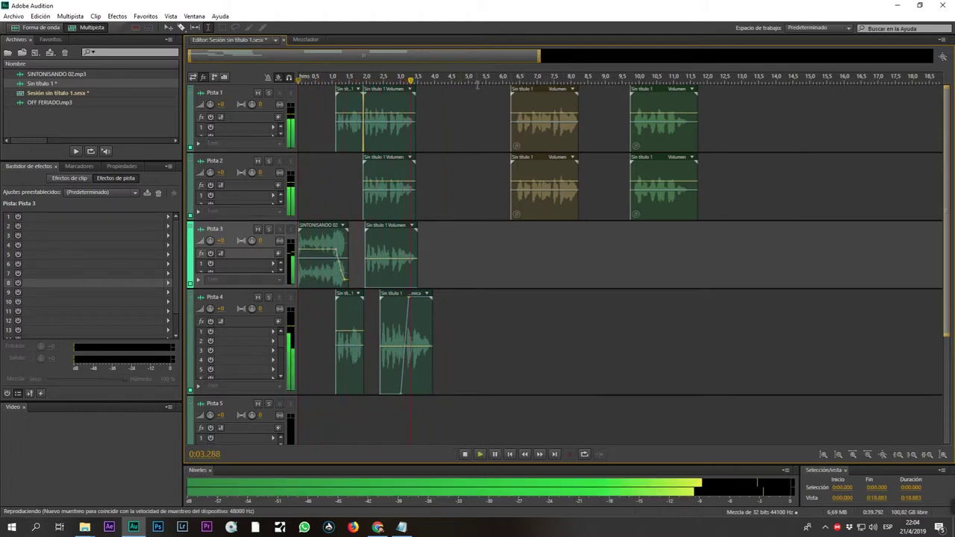
{"action": "scroll", "coordinate": [465, 77], "scroll_direction": "up", "scroll_amount": 3}
{"action": "left_click", "coordinate": [541, 239]}
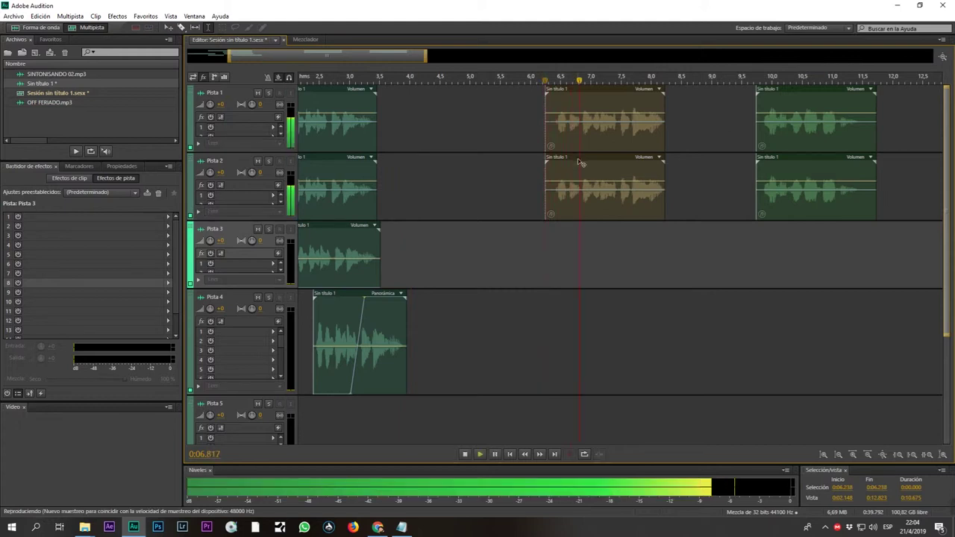
{"action": "key", "text": "space"}
- Delete the orange phrase's clips from Pista 1 and Pista 2
{"action": "left_click_drag", "start_coordinate": [580, 162], "coordinate": [445, 178]}
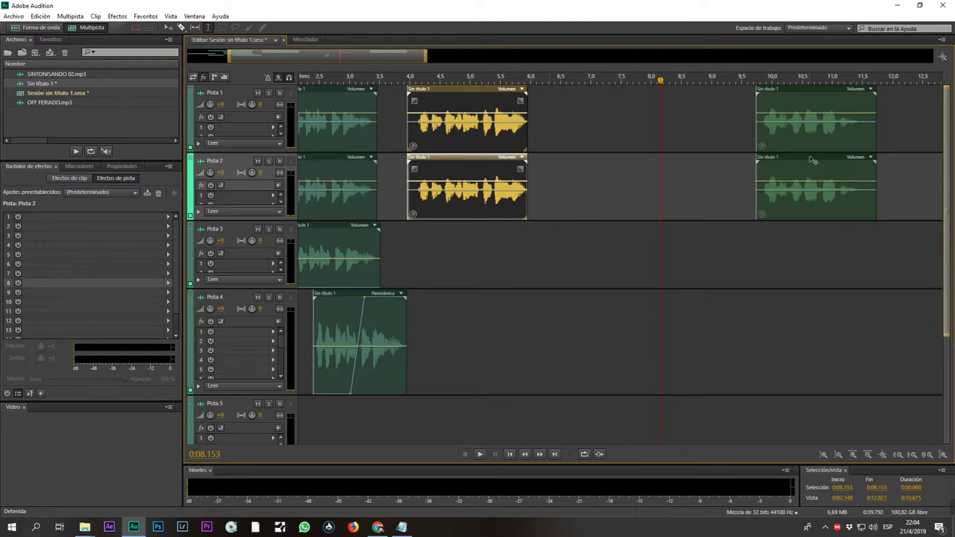
{"action": "key", "text": "Delete"}
{"action": "scroll", "coordinate": [586, 164], "scroll_direction": "down", "scroll_amount": 3}
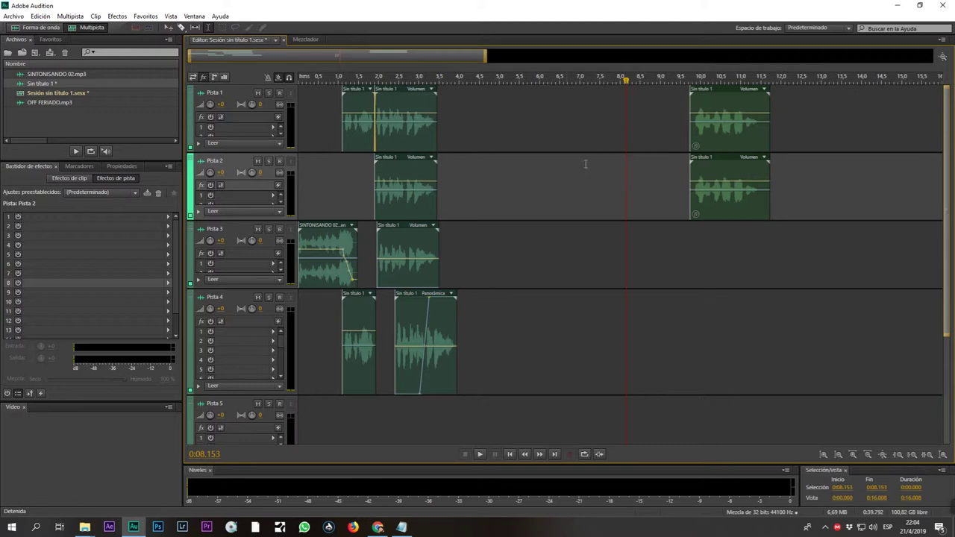
- Move the green clip pair on Pista 1 and Pista 2 to start at about 3.6 s, checking the transition by playback
{"action": "left_click_drag", "start_coordinate": [725, 159], "coordinate": [484, 160]}
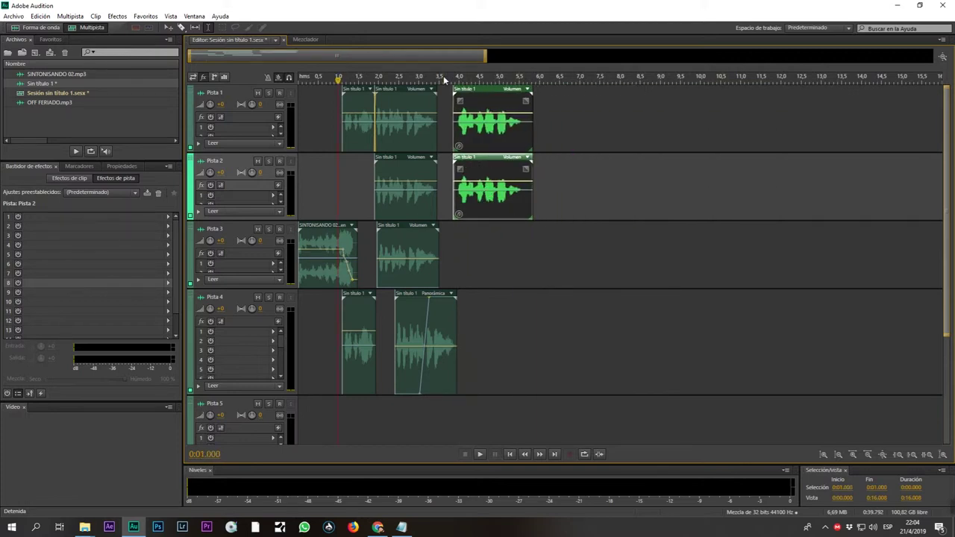
{"action": "key", "text": "space"}
{"action": "scroll", "coordinate": [444, 78], "scroll_direction": "up", "scroll_amount": 5}
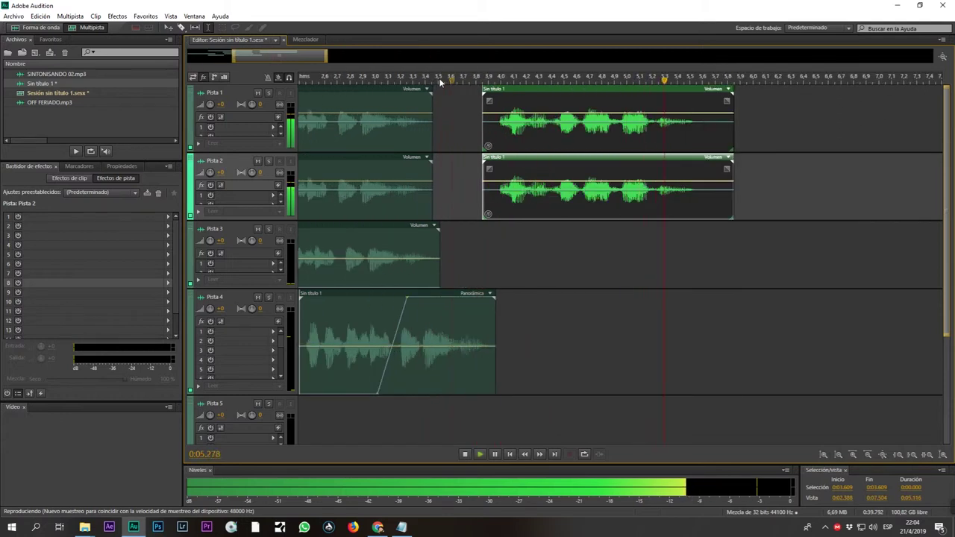
{"action": "key", "text": "space"}
{"action": "scroll", "coordinate": [440, 82], "scroll_direction": "up", "scroll_amount": 2}
{"action": "left_click_drag", "start_coordinate": [552, 160], "coordinate": [502, 162]}
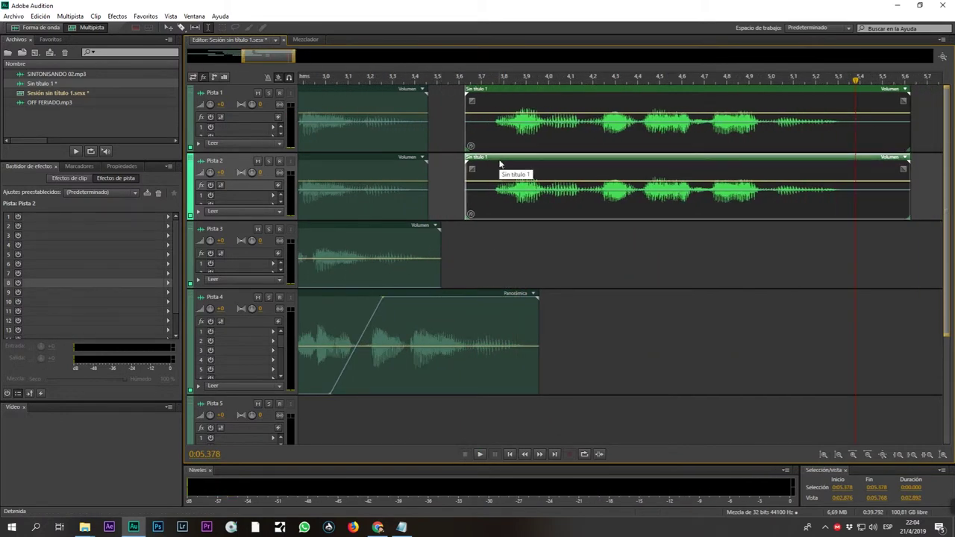
- Ungroup the third phrase's two clips, and pan the Pista 2 clip fully right and the Pista 1 clip fully left
{"action": "left_click", "coordinate": [509, 253]}
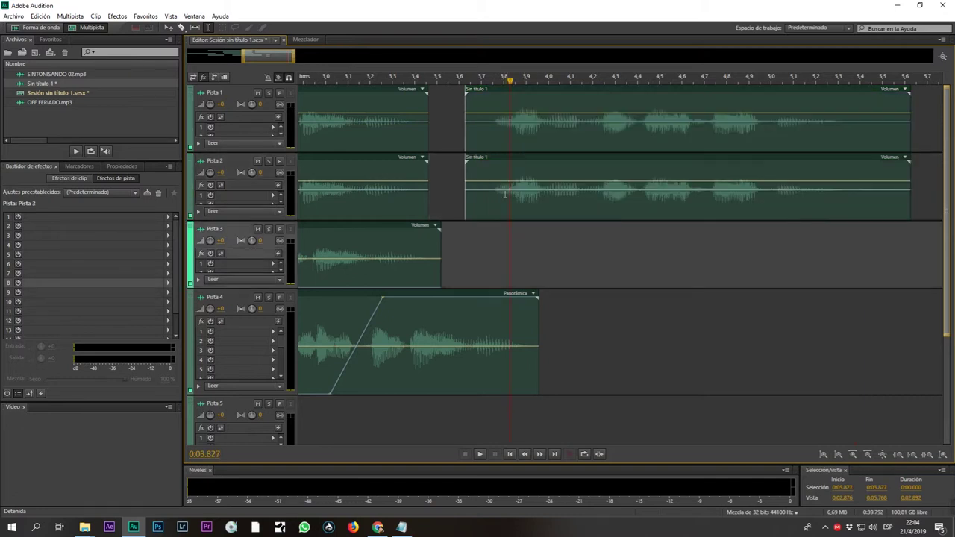
{"action": "left_click", "coordinate": [508, 192]}
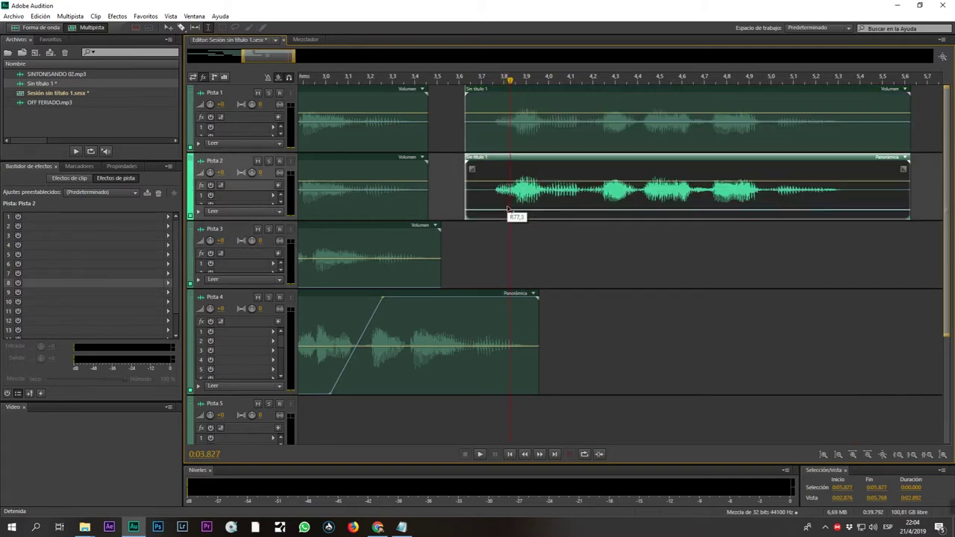
{"action": "left_click", "coordinate": [534, 126]}
{"action": "left_click", "coordinate": [474, 228]}
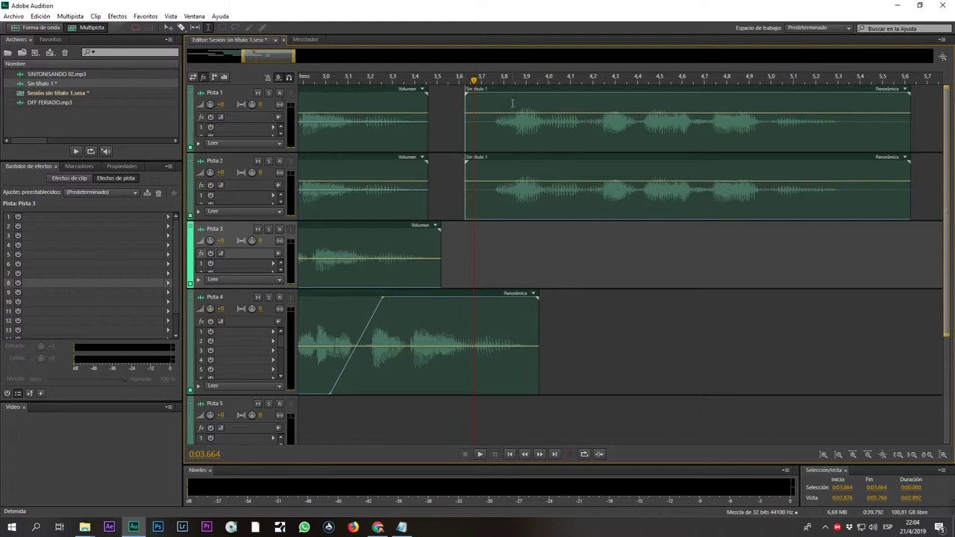
- Shift the third phrase's Pista 2 clip about 0.03 s later than the Pista 1 clip, and play both
{"action": "scroll", "coordinate": [503, 78], "scroll_direction": "up", "scroll_amount": 4}
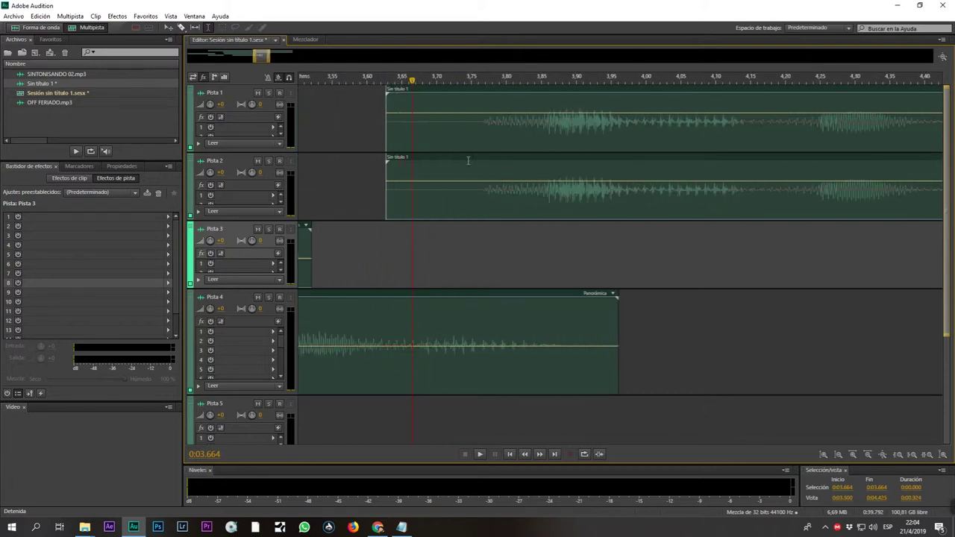
{"action": "left_click_drag", "start_coordinate": [481, 160], "coordinate": [504, 165]}
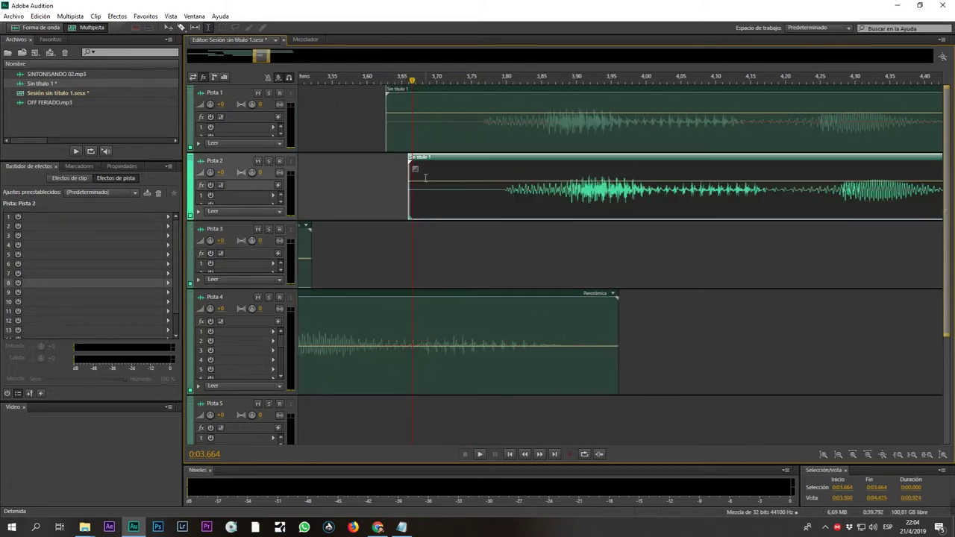
{"action": "left_click", "coordinate": [387, 179]}
{"action": "key", "text": "space"}
{"action": "scroll", "coordinate": [423, 77], "scroll_direction": "down", "scroll_amount": 8}
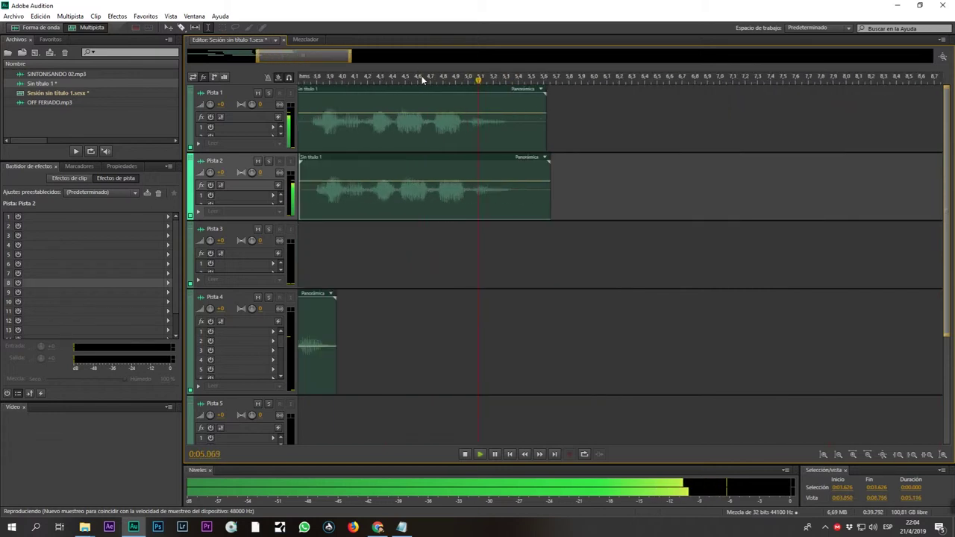
{"action": "key", "text": "space"}
- Replay the third phrase with its delayed copy from about 3.6 s
{"action": "scroll", "coordinate": [379, 81], "scroll_direction": "up", "scroll_amount": 5}
{"action": "left_click", "coordinate": [393, 77]}
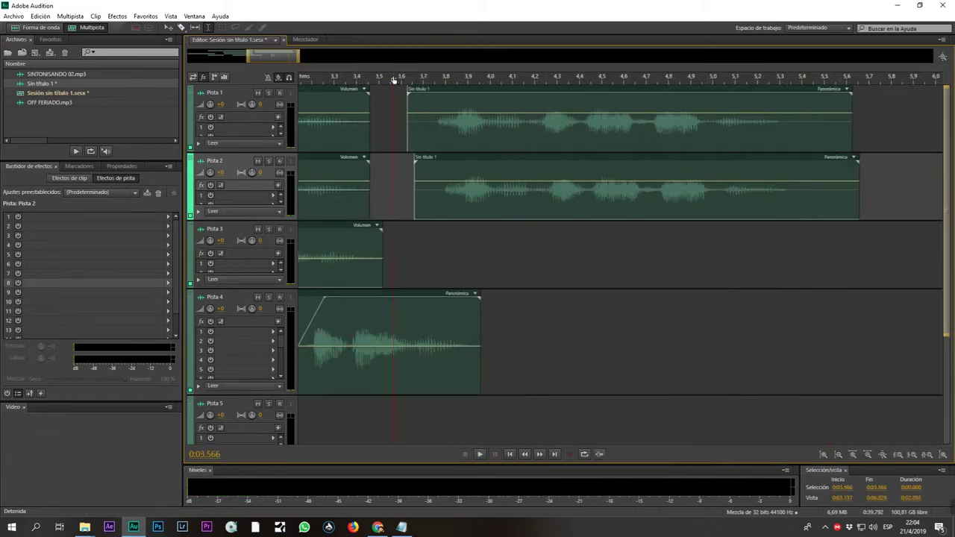
{"action": "key", "text": "space"}
{"action": "scroll", "coordinate": [429, 82], "scroll_direction": "down", "scroll_amount": 3}
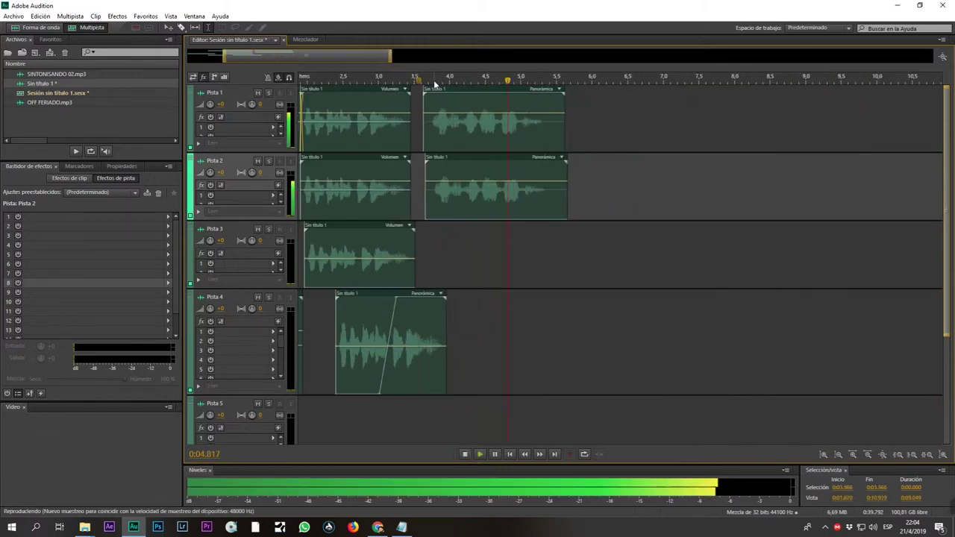
{"action": "key", "text": "space"}
- Measure the offset between the third phrase's two onsets, and shift the Pista 2 clip about 0.01 s later
{"action": "scroll", "coordinate": [416, 82], "scroll_direction": "up", "scroll_amount": 6}
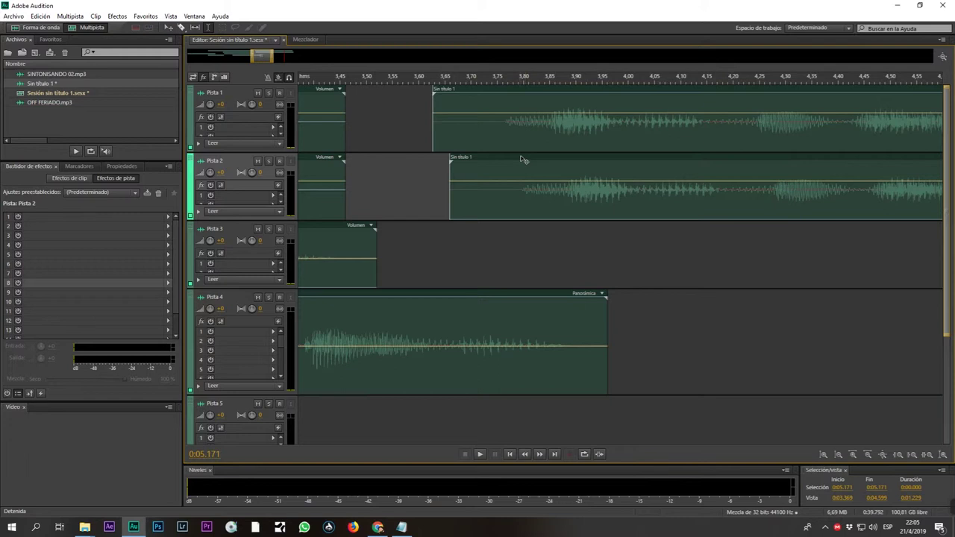
{"action": "scroll", "coordinate": [517, 84], "scroll_direction": "up", "scroll_amount": 3}
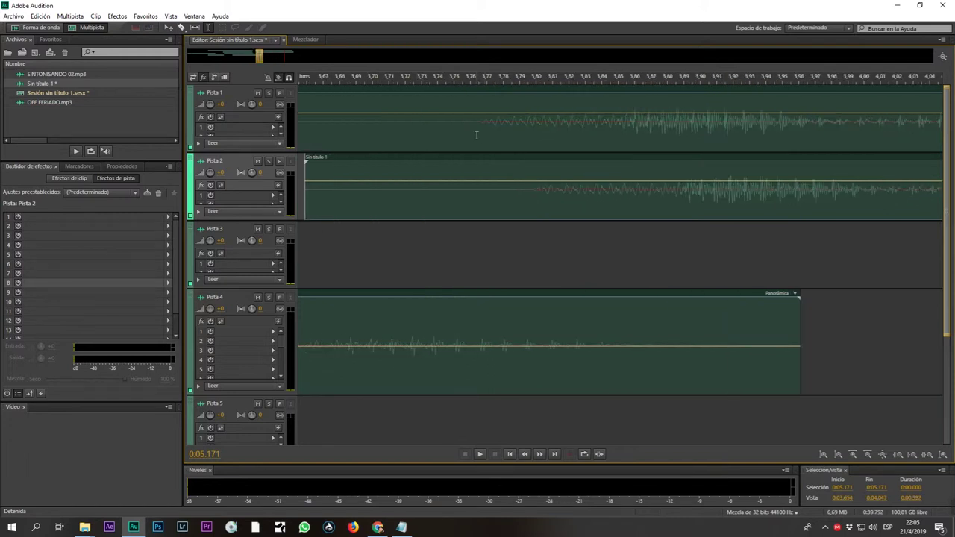
{"action": "left_click_drag", "start_coordinate": [478, 134], "coordinate": [528, 186]}
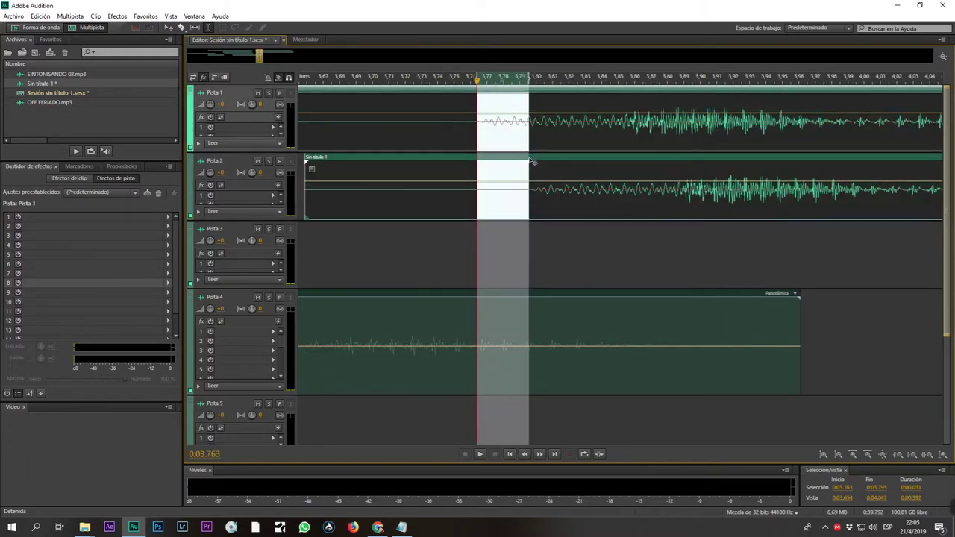
{"action": "left_click", "coordinate": [536, 238]}
{"action": "left_click_drag", "start_coordinate": [552, 162], "coordinate": [571, 162]}
{"action": "scroll", "coordinate": [577, 79], "scroll_direction": "down", "scroll_amount": 6}
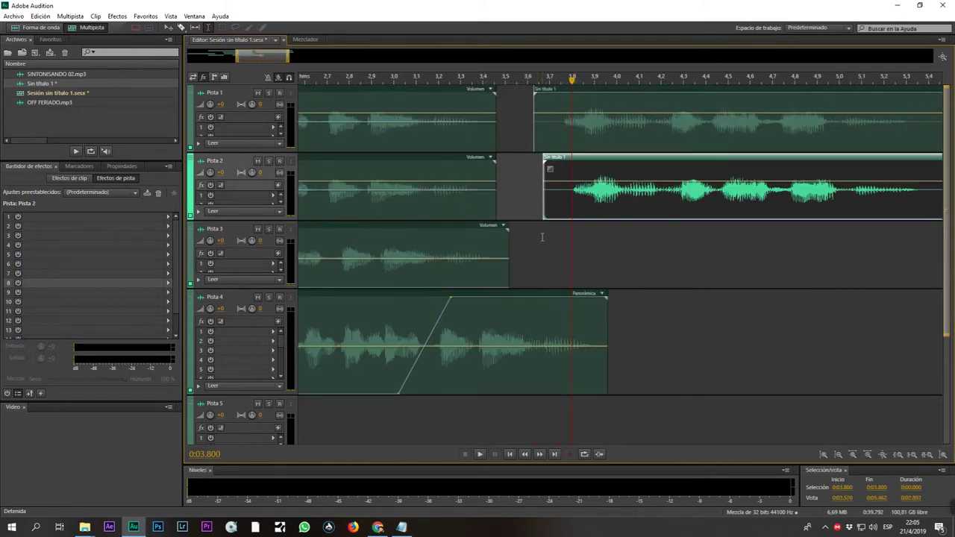
- Play the third phrase to check the adjusted delay between Pista 1 and Pista 2
{"action": "left_click", "coordinate": [540, 239]}
{"action": "key", "text": "space"}
{"action": "scroll", "coordinate": [553, 82], "scroll_direction": "down", "scroll_amount": 5}
{"action": "key", "text": "space"}
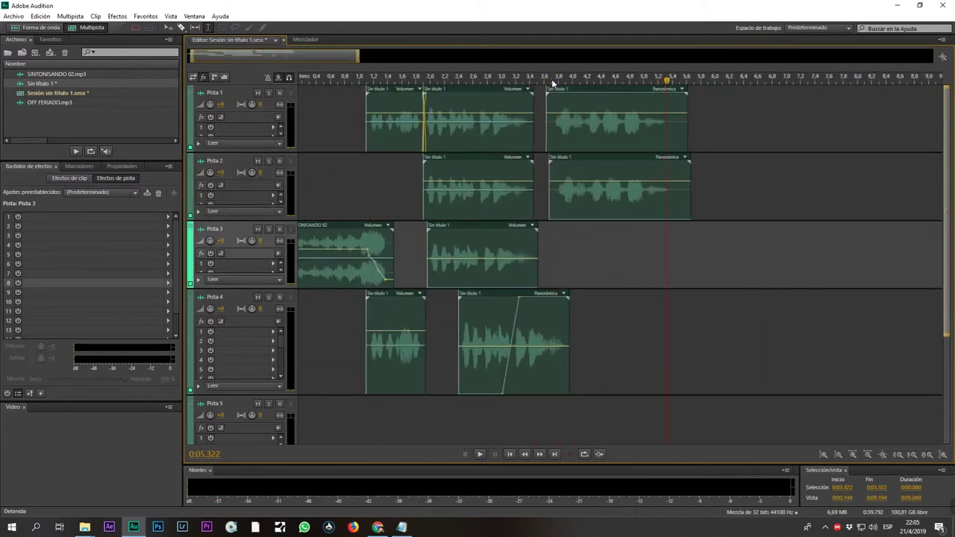
- Play the full mix from 0.5 s through the end of the third phrase
{"action": "scroll", "coordinate": [553, 82], "scroll_direction": "down", "scroll_amount": 2}
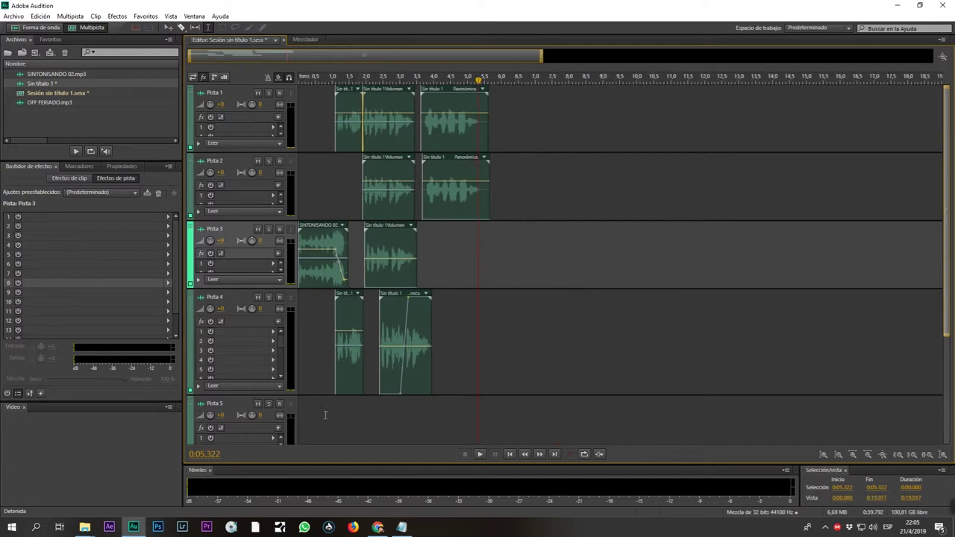
{"action": "left_click", "coordinate": [312, 389]}
{"action": "key", "text": "space"}
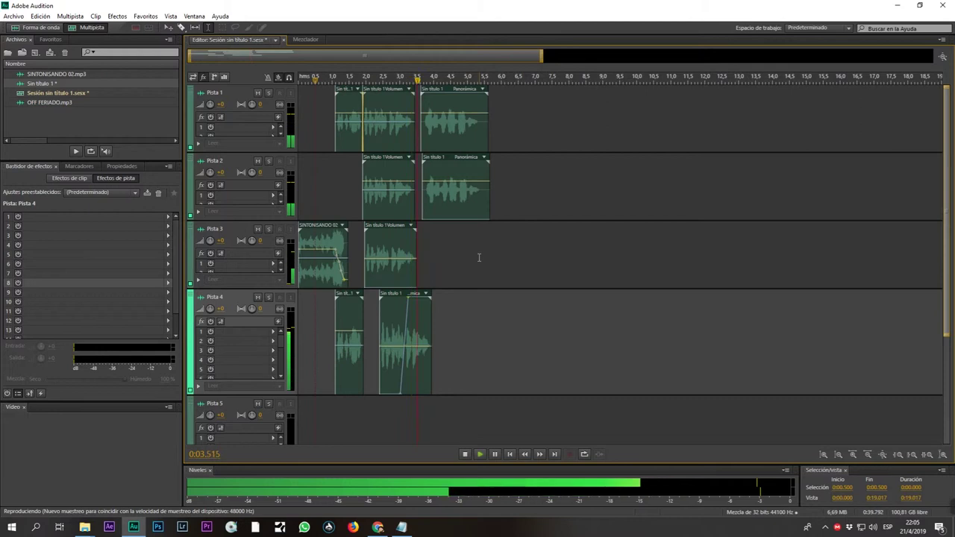
{"action": "key", "text": "space"}
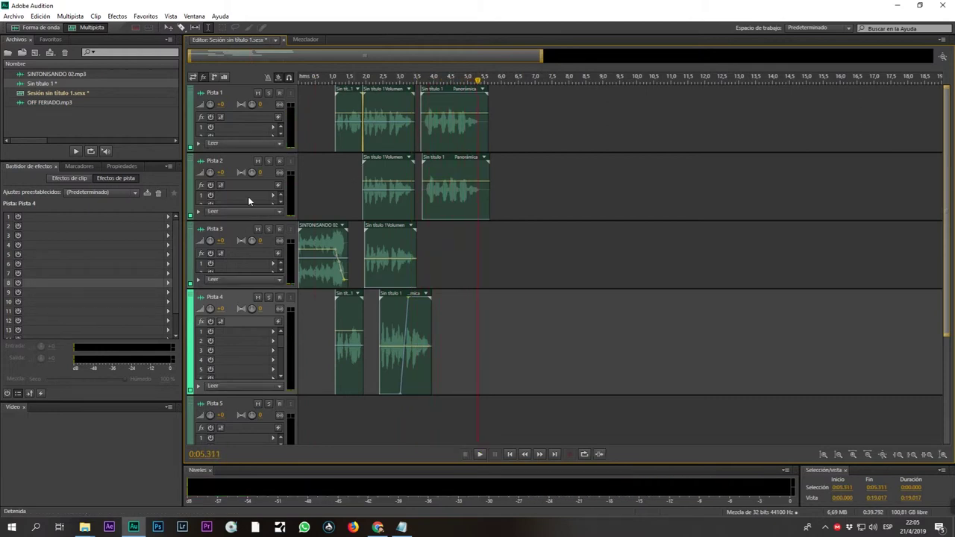
- Switch to the File Explorer window with the sound effects and open the Efec Golpes folder inside PRODUCCION
{"action": "scroll", "coordinate": [248, 196], "scroll_direction": "down", "scroll_amount": 2}
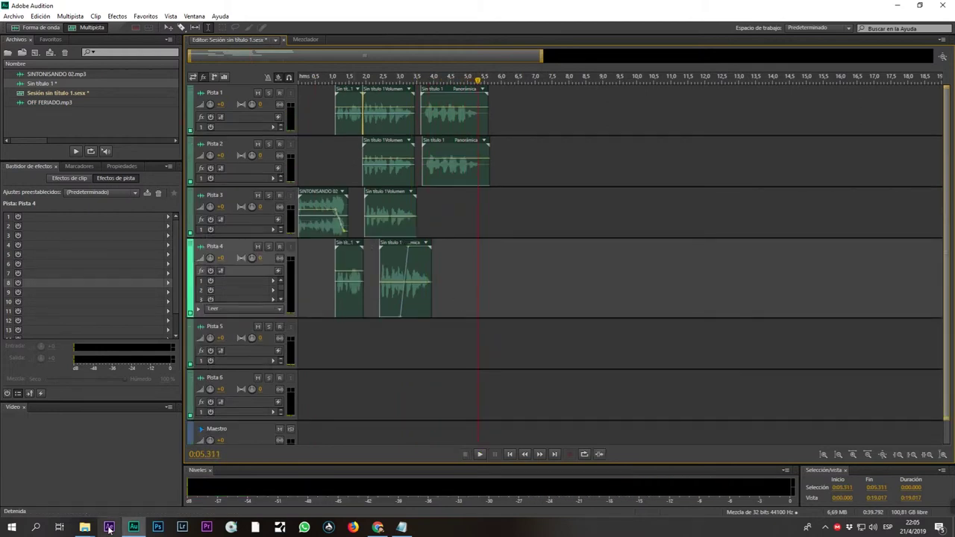
{"action": "mouse_move", "coordinate": [84, 527]}
{"action": "mouse_move", "coordinate": [96, 489]}
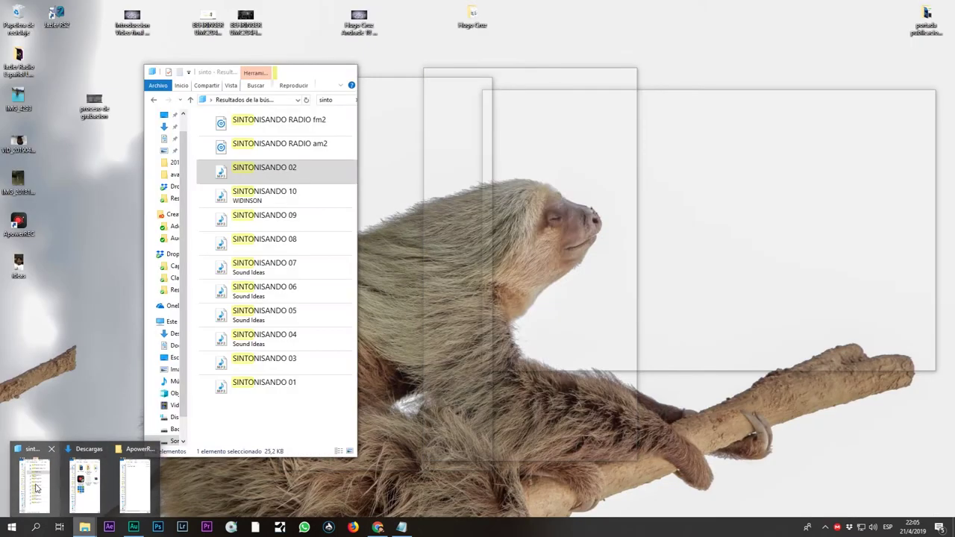
{"action": "left_click", "coordinate": [34, 485]}
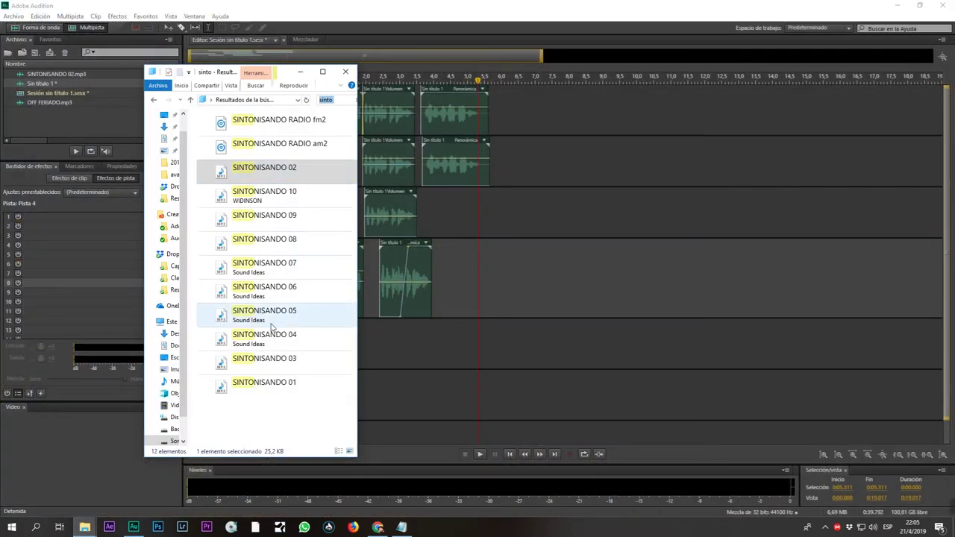
{"action": "double_click", "coordinate": [264, 360]}
{"action": "left_click", "coordinate": [169, 142]}
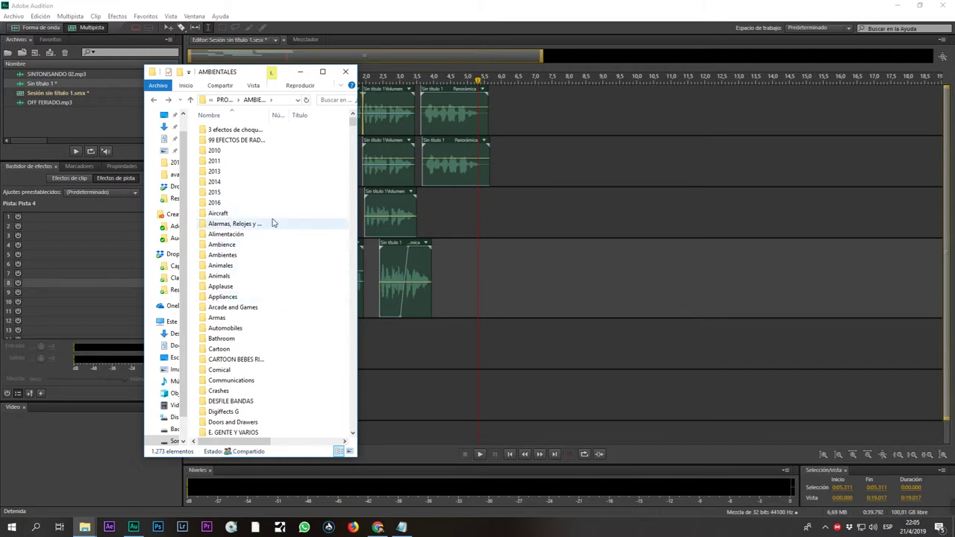
{"action": "left_click", "coordinate": [224, 99]}
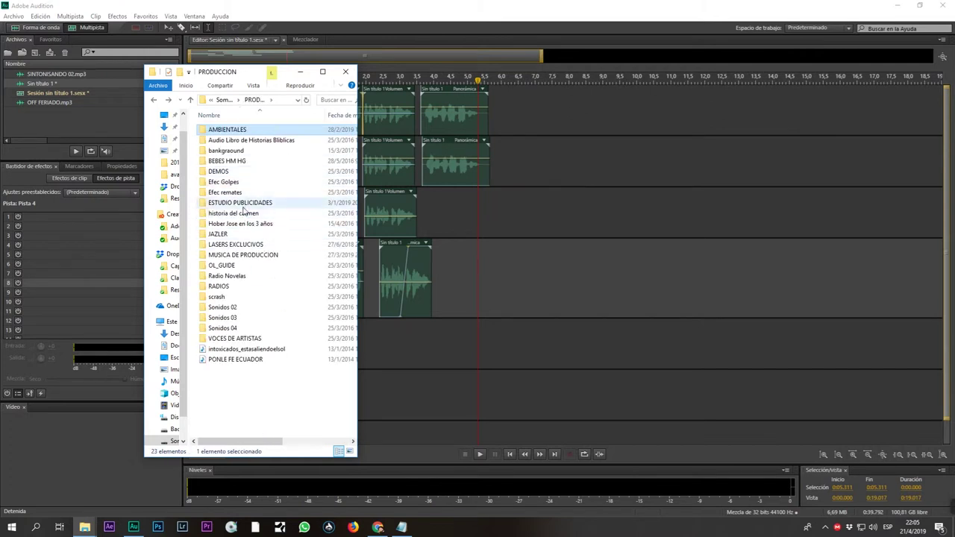
{"action": "double_click", "coordinate": [238, 183]}
{"action": "left_click", "coordinate": [239, 192]}
- Preview a range of hit sounds in the Efec Golpes folder, from golpe 01 through GOLPE 51
{"action": "left_click", "coordinate": [224, 297]}
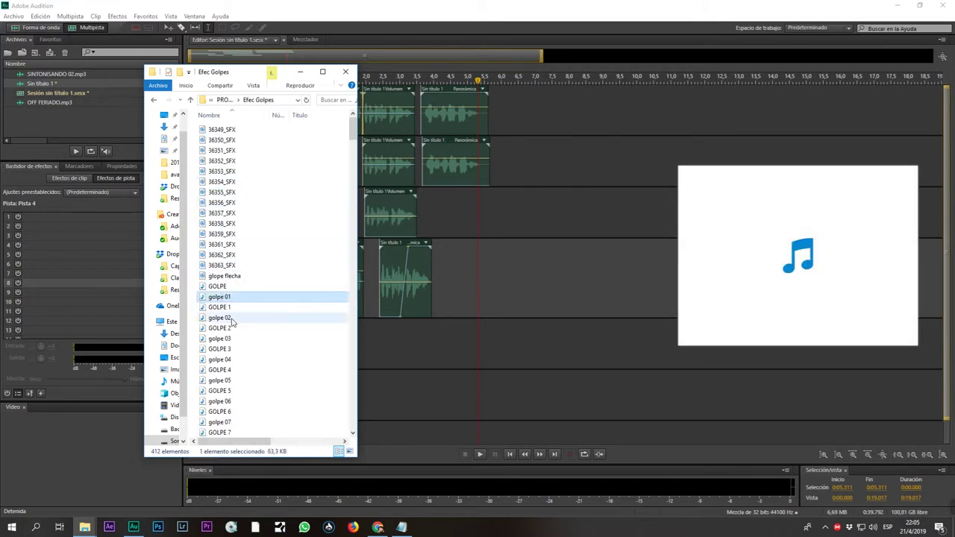
{"action": "left_click", "coordinate": [226, 288]}
{"action": "left_click", "coordinate": [222, 369]}
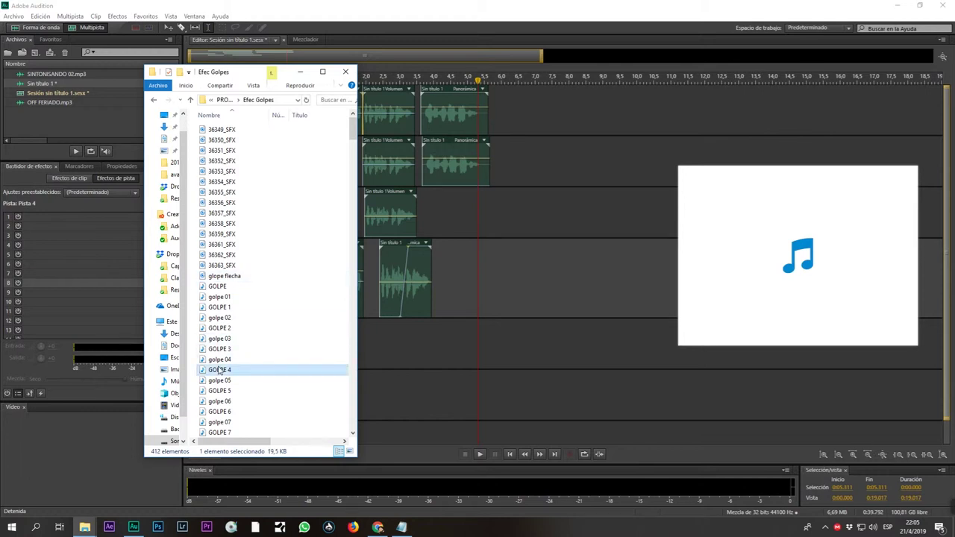
{"action": "scroll", "coordinate": [230, 377], "scroll_direction": "down", "scroll_amount": 3}
{"action": "left_click", "coordinate": [226, 380]}
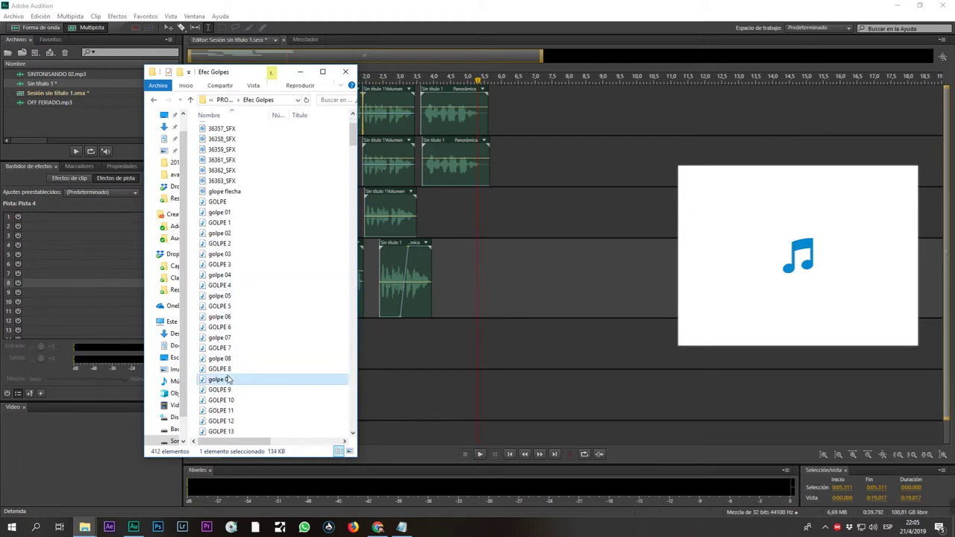
{"action": "left_click", "coordinate": [225, 400]}
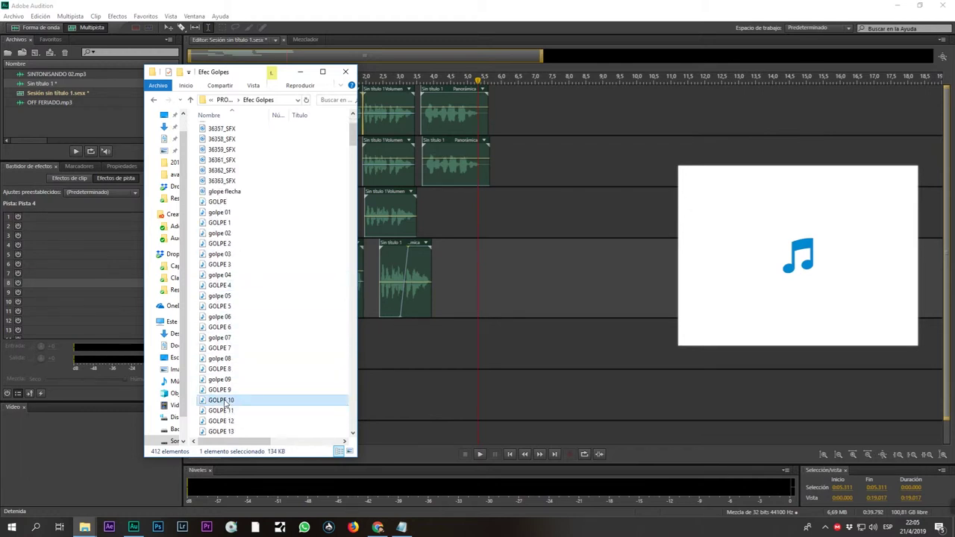
{"action": "scroll", "coordinate": [225, 396], "scroll_direction": "down", "scroll_amount": 2}
{"action": "left_click", "coordinate": [223, 391]}
{"action": "scroll", "coordinate": [224, 394], "scroll_direction": "down", "scroll_amount": 4}
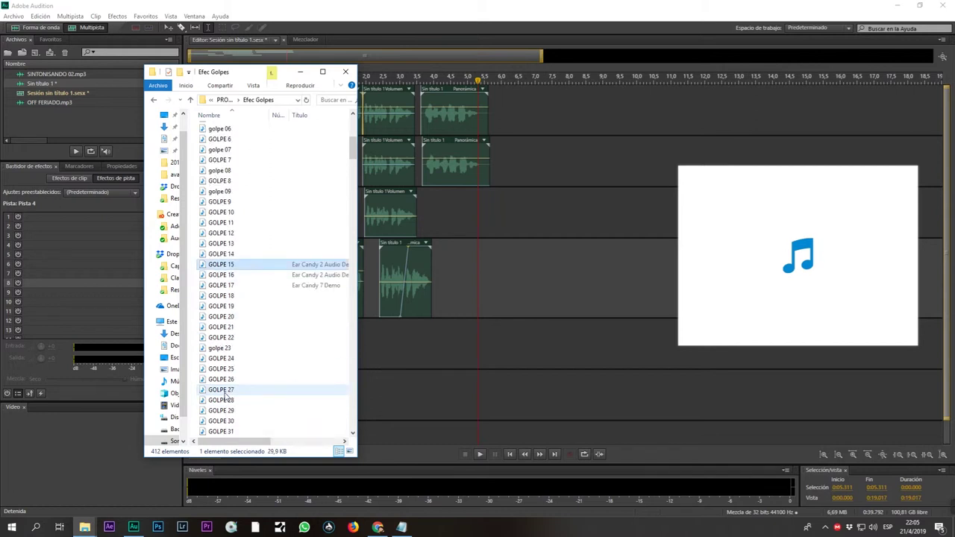
{"action": "left_click", "coordinate": [225, 393]}
{"action": "scroll", "coordinate": [225, 393], "scroll_direction": "down", "scroll_amount": 4}
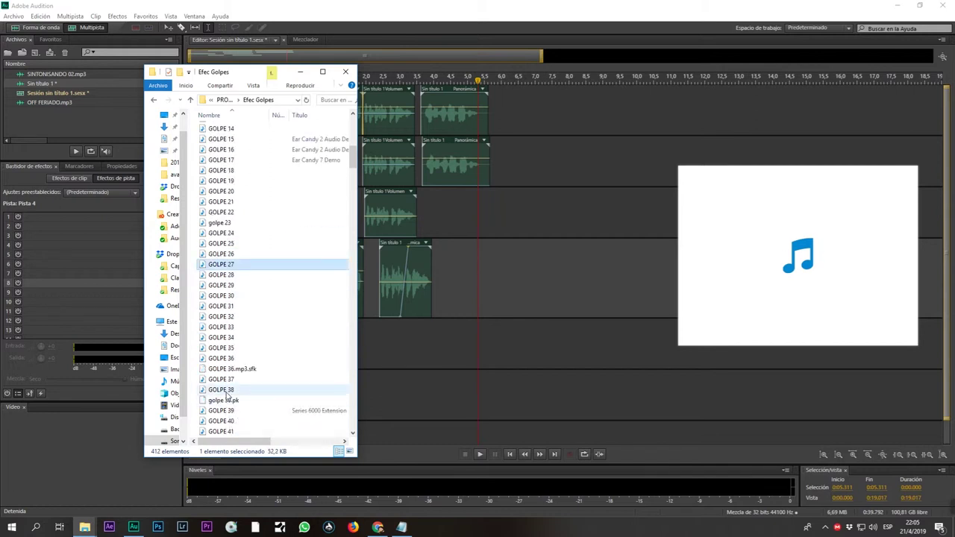
{"action": "left_click", "coordinate": [235, 393]}
{"action": "scroll", "coordinate": [236, 400], "scroll_direction": "down", "scroll_amount": 3}
{"action": "left_click", "coordinate": [229, 400]}
{"action": "scroll", "coordinate": [227, 401], "scroll_direction": "down", "scroll_amount": 2}
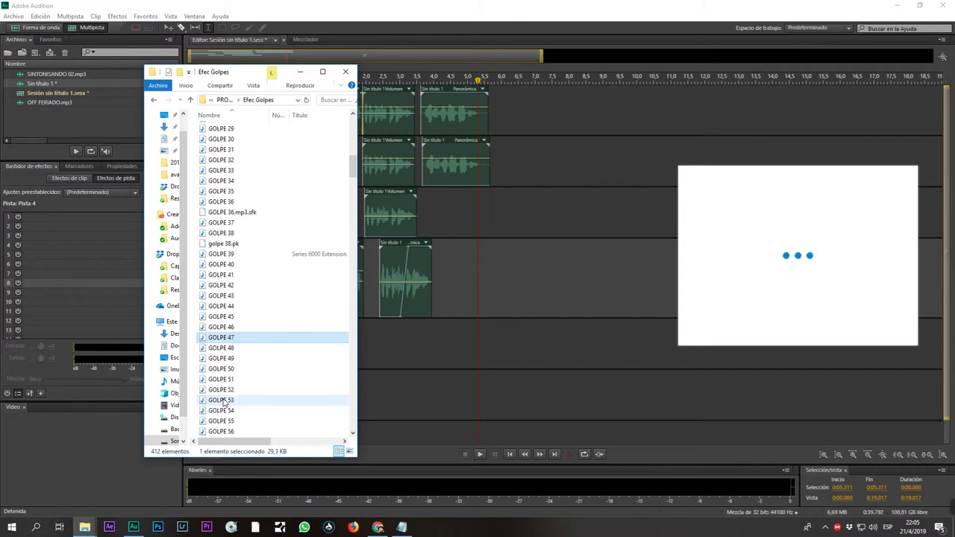
{"action": "left_click", "coordinate": [227, 379]}
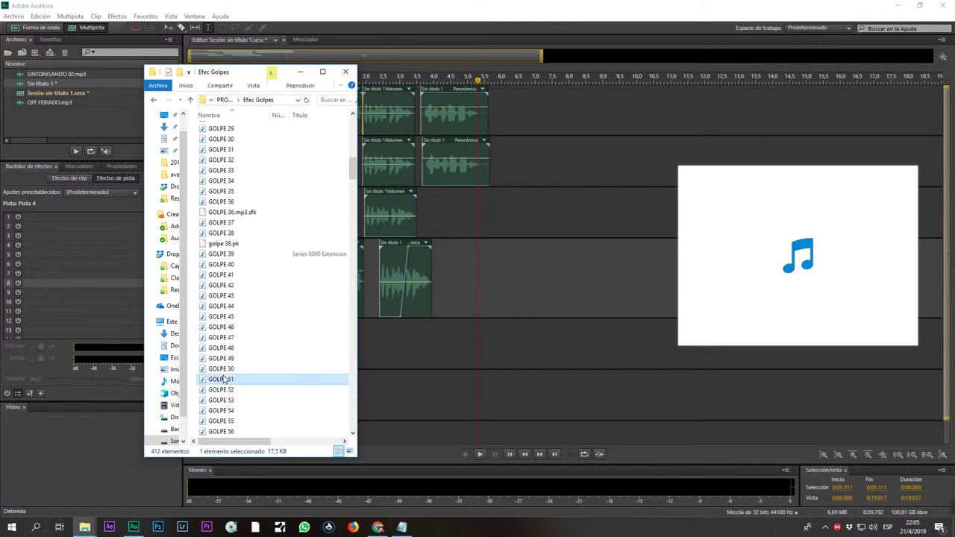
- Return to the PRODUCCION folder, open LASERS EXCLUCIVOS, preview Latin Noise 55, and open the mas FX subfolder
{"action": "left_click", "coordinate": [224, 101]}
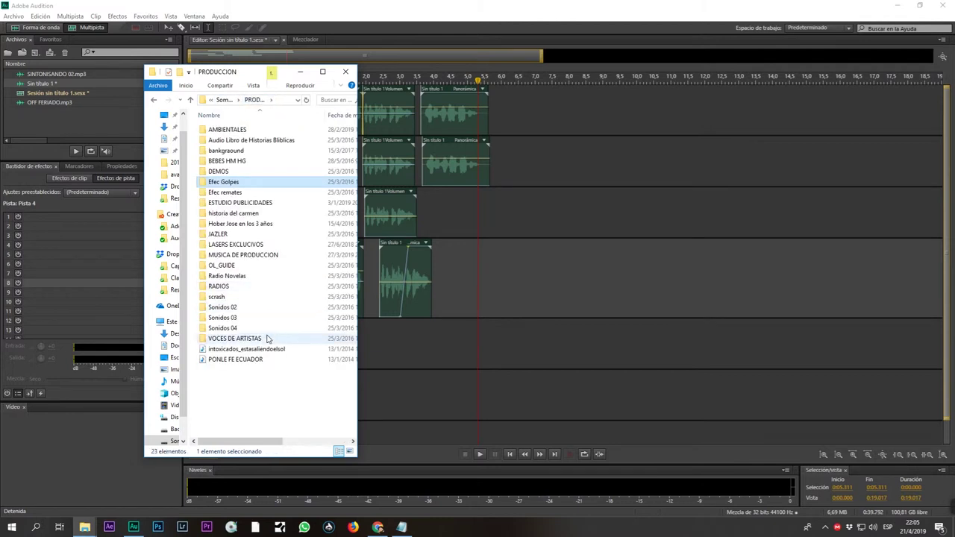
{"action": "double_click", "coordinate": [235, 245]}
{"action": "double_click", "coordinate": [227, 255]}
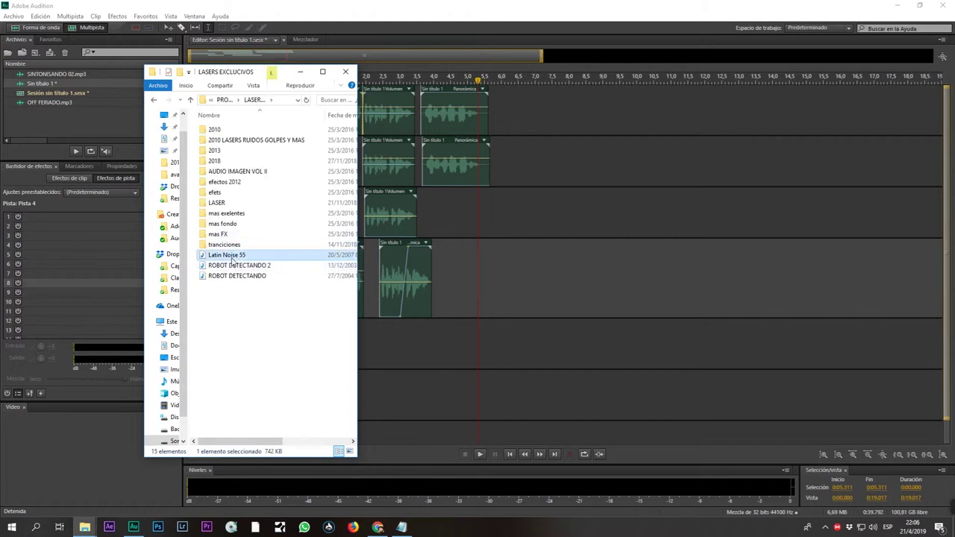
{"action": "left_click", "coordinate": [218, 234]}
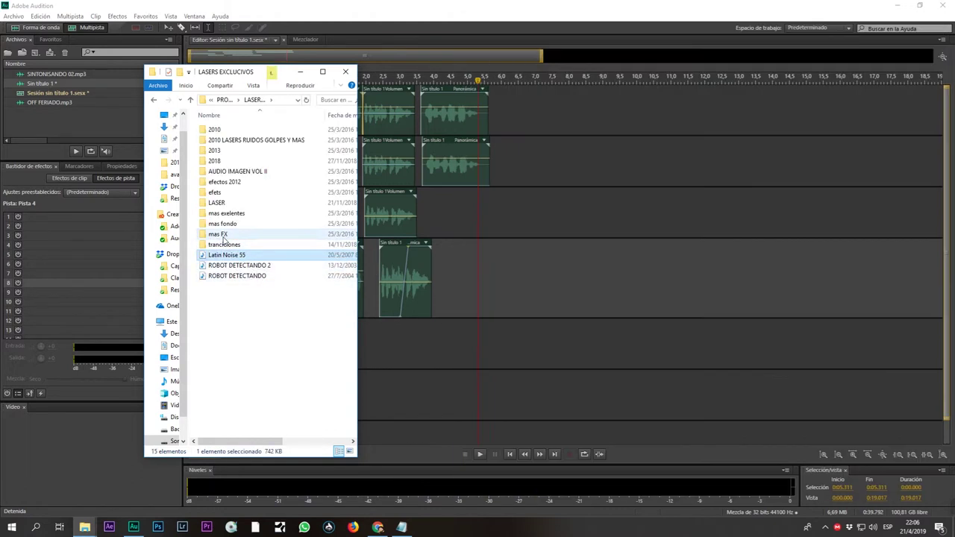
{"action": "double_click", "coordinate": [218, 234]}
- Preview Efx 09 and add it to Pista 4 of the multitrack session at about 4.5 s
{"action": "double_click", "coordinate": [216, 213]}
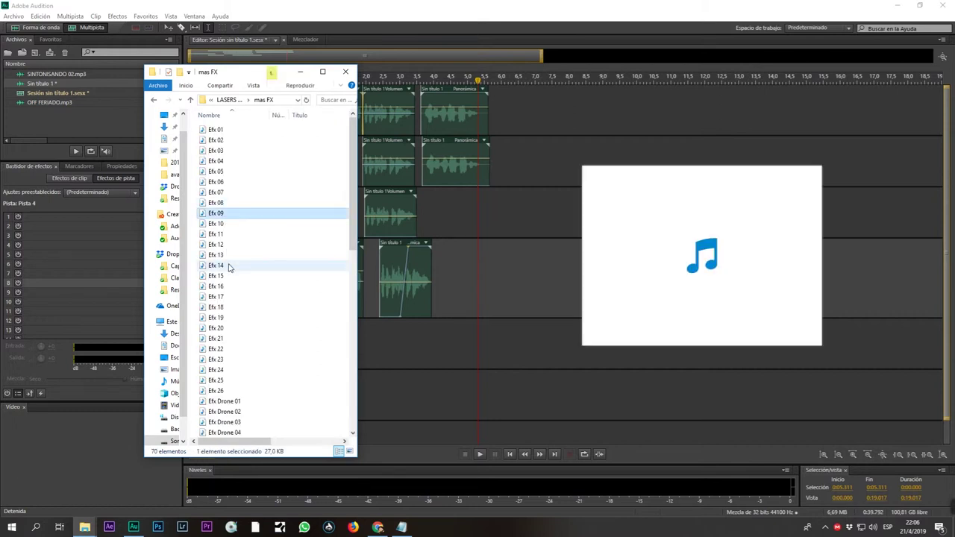
{"action": "left_click_drag", "start_coordinate": [216, 215], "coordinate": [452, 278]}
{"action": "left_click", "coordinate": [394, 362]}
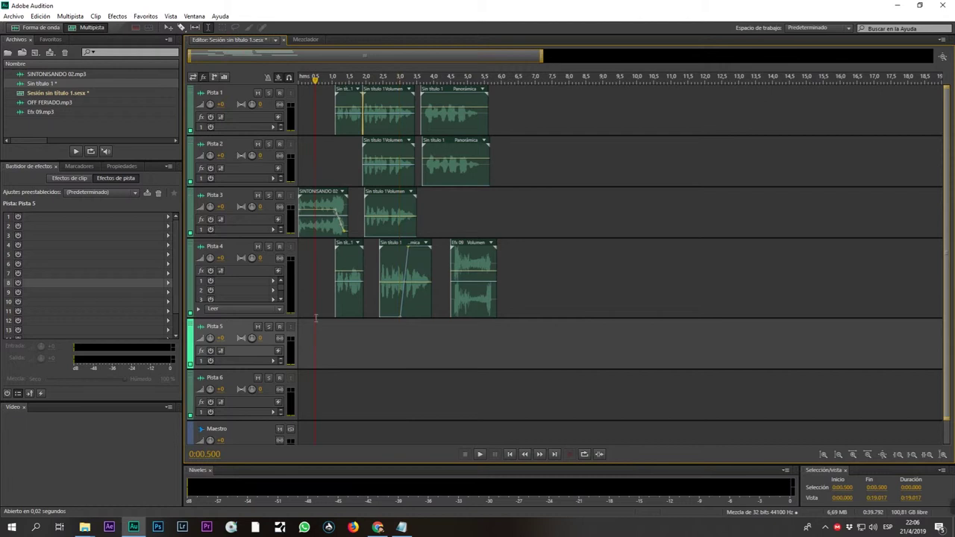
- Move the Efx 09 clip to Pista 5 so it starts at about 3.2 s, and play the mix
{"action": "scroll", "coordinate": [405, 80], "scroll_direction": "up", "scroll_amount": 5}
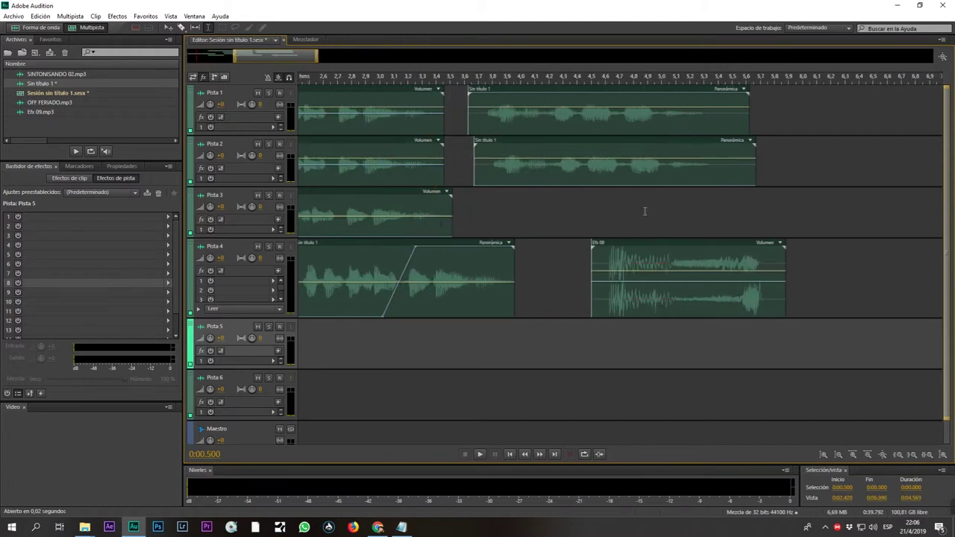
{"action": "key", "text": "space"}
{"action": "left_click_drag", "start_coordinate": [625, 244], "coordinate": [437, 350]}
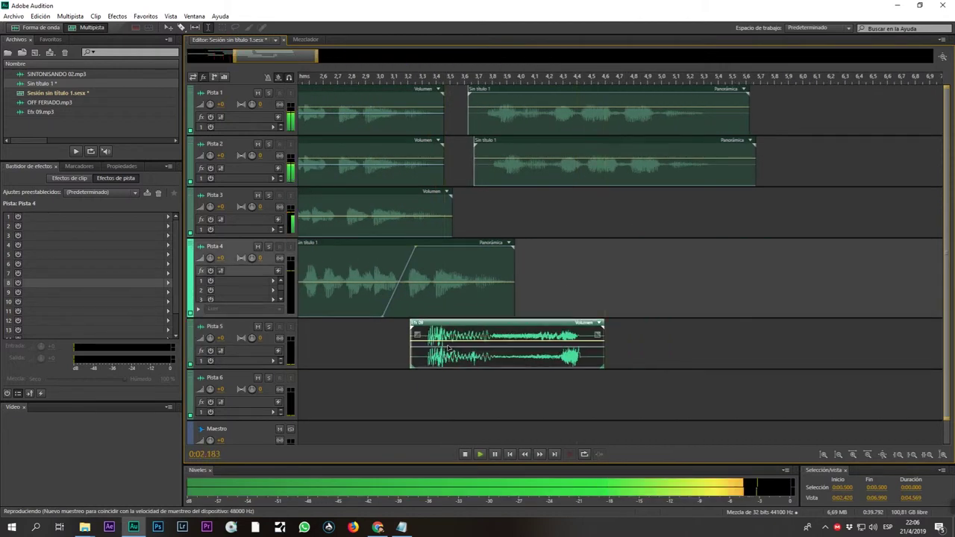
{"action": "key", "text": "space"}
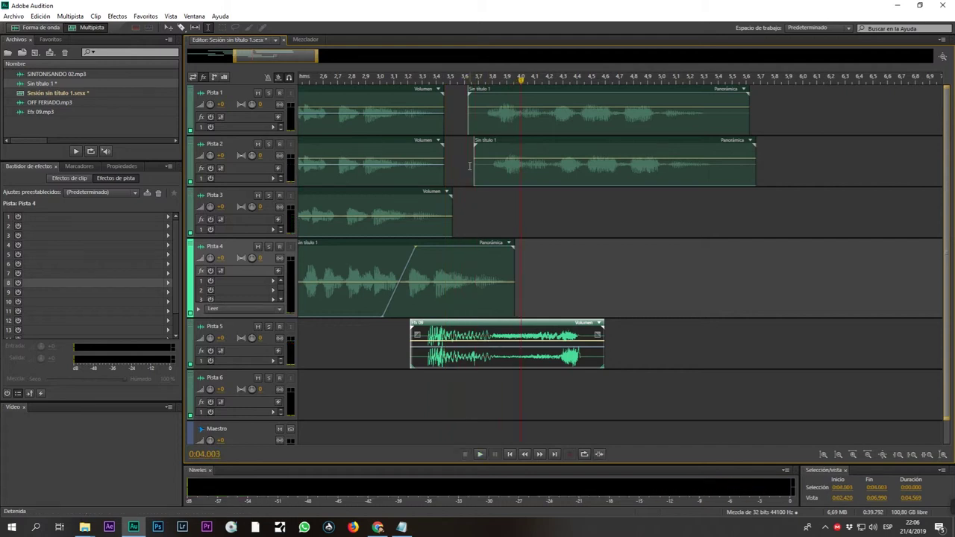
- Shift the third-phrase clips on Pista 1 and Pista 2 together about 0.1 s earlier, and play the result
{"action": "left_click_drag", "start_coordinate": [457, 115], "coordinate": [474, 141]}
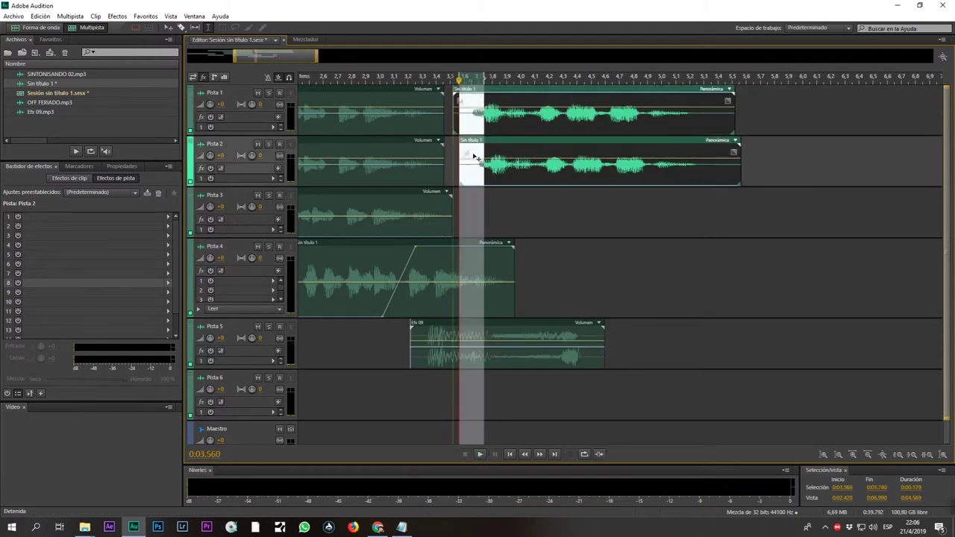
{"action": "key", "text": "space"}
{"action": "key", "text": "space"}
- Fade the Efx 09 clip's volume envelope from about 3.85 s down to about -27.7 dB, and play the transition
{"action": "left_click", "coordinate": [543, 343]}
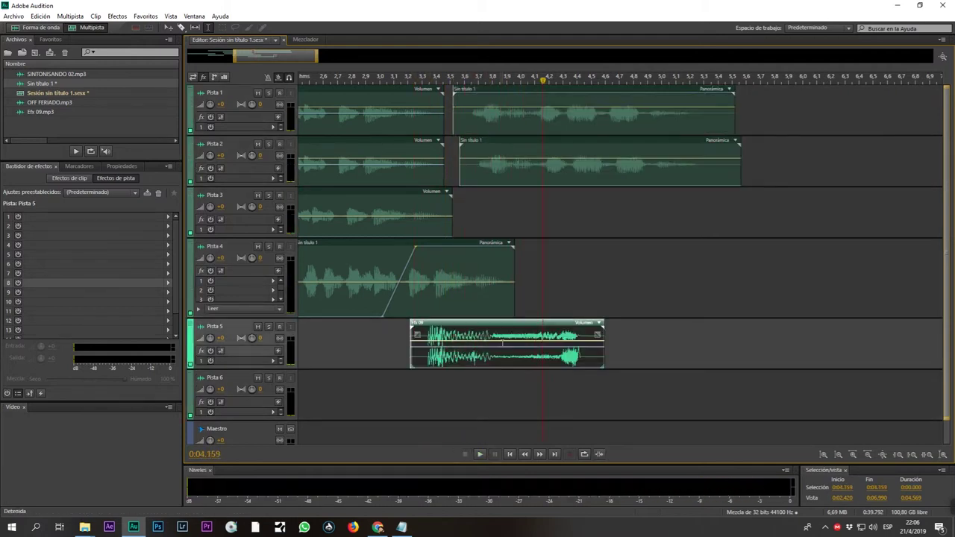
{"action": "left_click_drag", "start_coordinate": [507, 344], "coordinate": [569, 362]}
{"action": "key", "text": "space"}
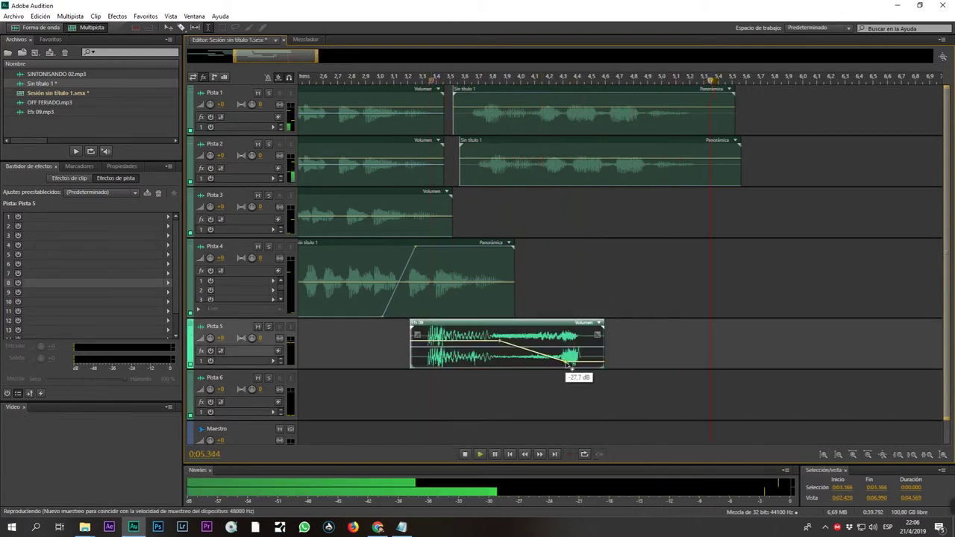
{"action": "key", "text": "space"}
- Select the session's time range from 0 to 6 s and play the full mix
{"action": "scroll", "coordinate": [536, 82], "scroll_direction": "down", "scroll_amount": 5}
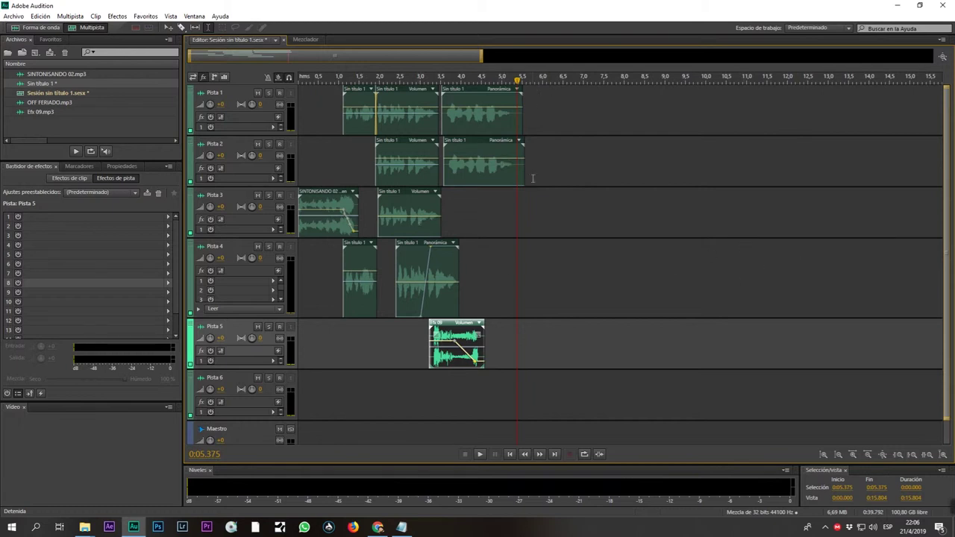
{"action": "left_click_drag", "start_coordinate": [544, 383], "coordinate": [299, 380]}
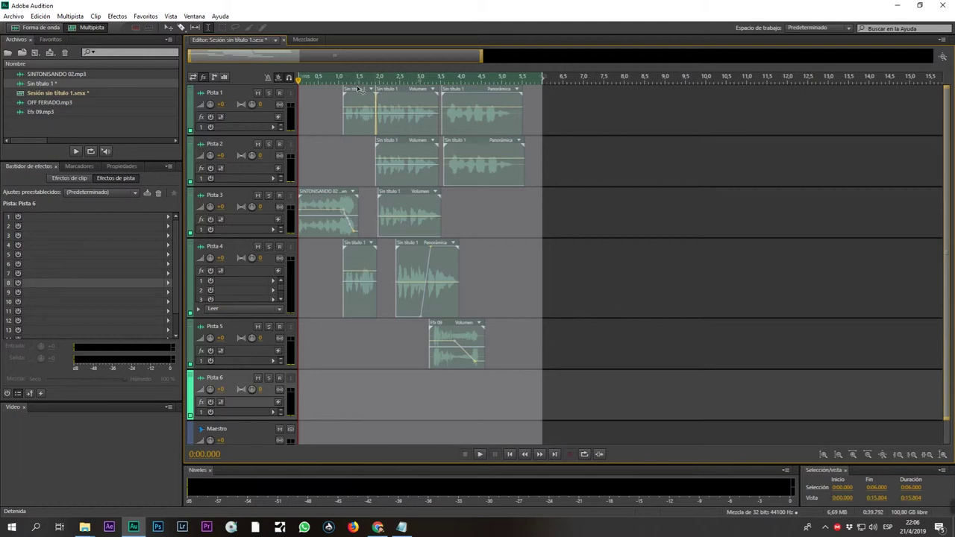
{"action": "key", "text": "space"}
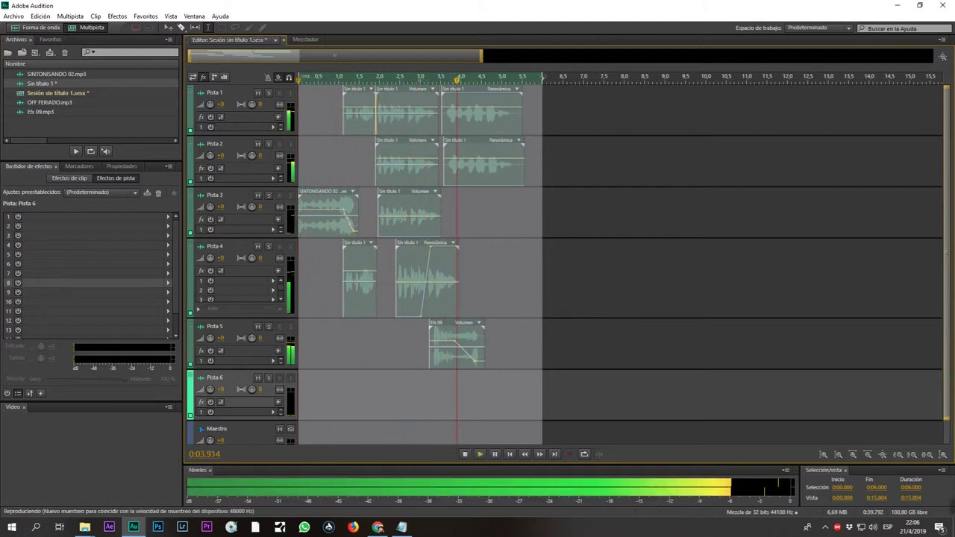
{"action": "key", "text": "space"}
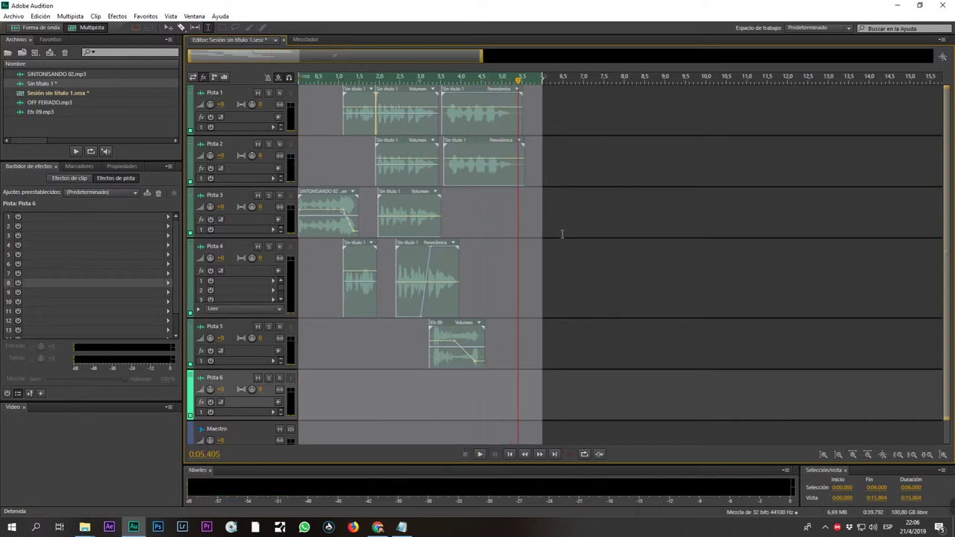
- Mix down the session's 0 to 6 s time selection into a new file
{"action": "left_click", "coordinate": [70, 16]}
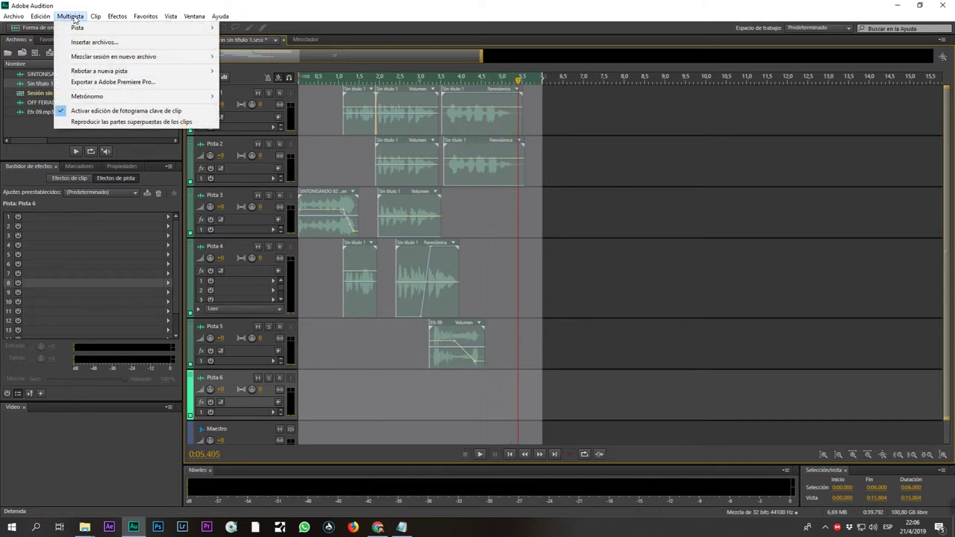
{"action": "mouse_move", "coordinate": [151, 56]}
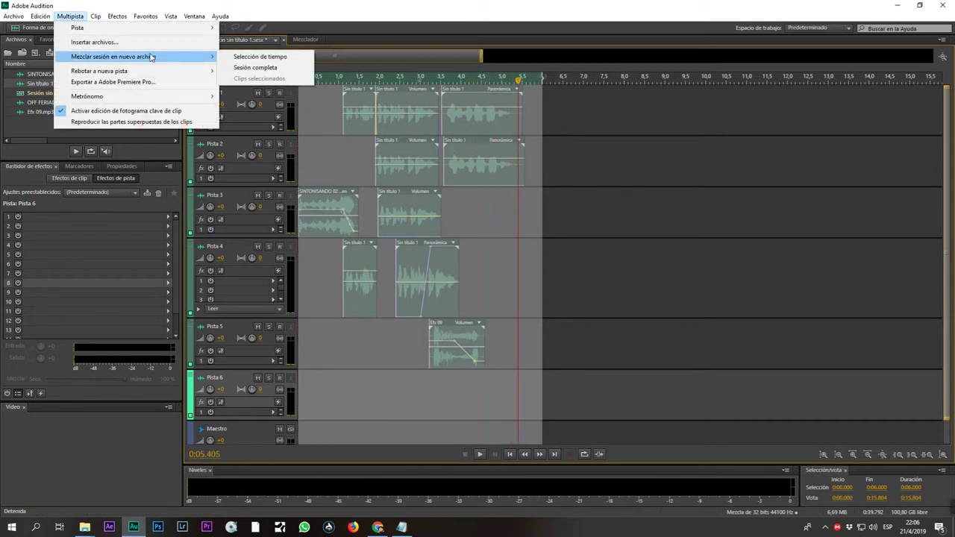
{"action": "left_click", "coordinate": [282, 57]}
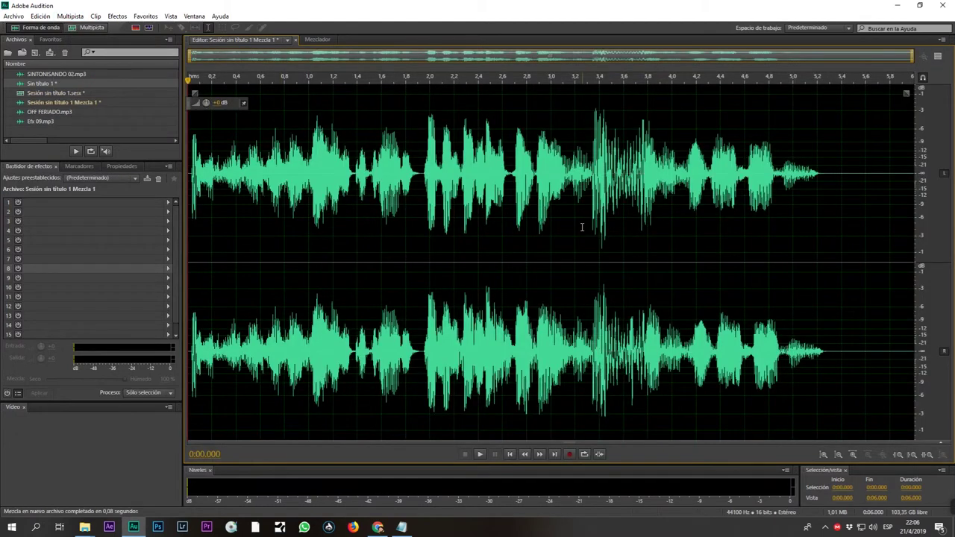
- Play the mixdown, and delete the silence at its end from about 5.29 s
{"action": "double_click", "coordinate": [582, 227]}
{"action": "key", "text": "space"}
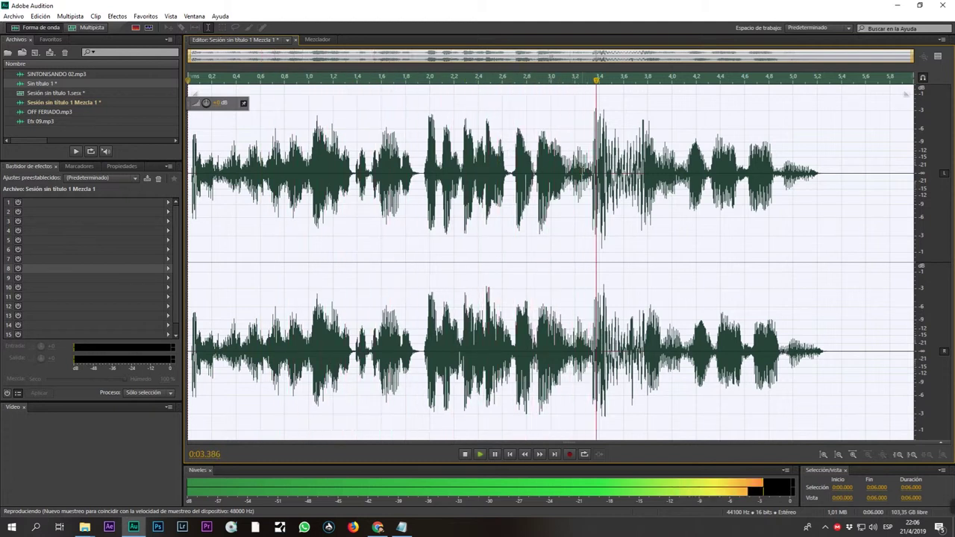
{"action": "left_click_drag", "start_coordinate": [829, 179], "coordinate": [936, 195]}
{"action": "key", "text": "Delete"}
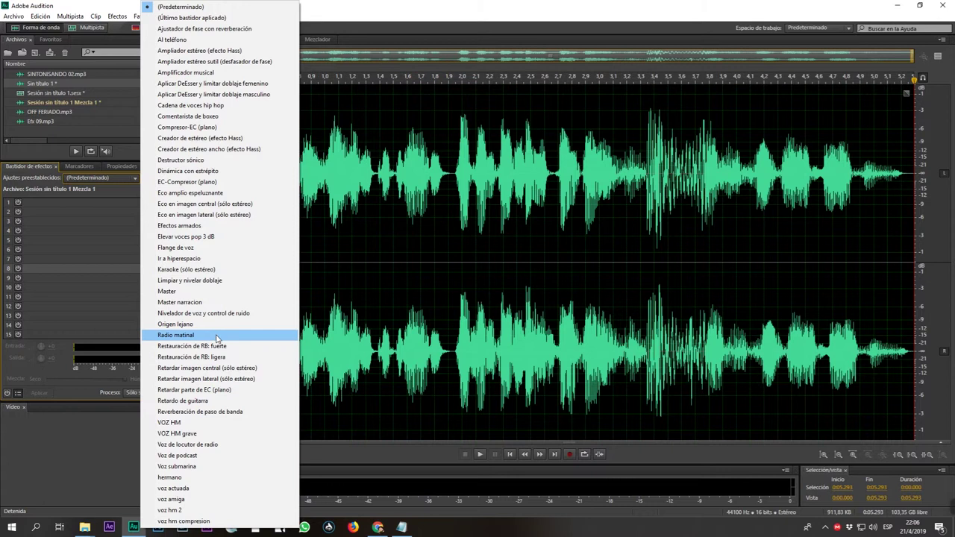
- Load the Master preset in the mixdown's effects rack, open iZotope Ozone 5, and close its Preset Manager
{"action": "left_click", "coordinate": [181, 292]}
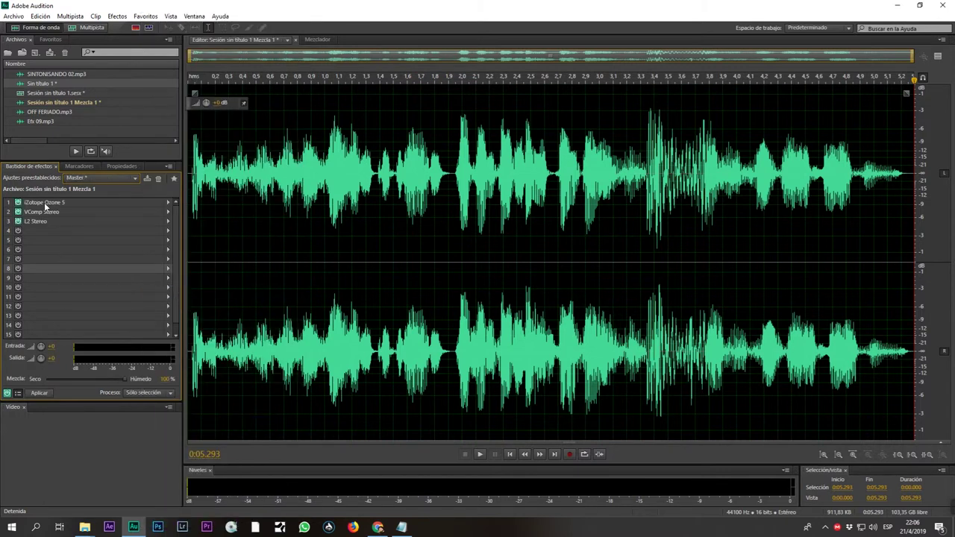
{"action": "left_click", "coordinate": [44, 203]}
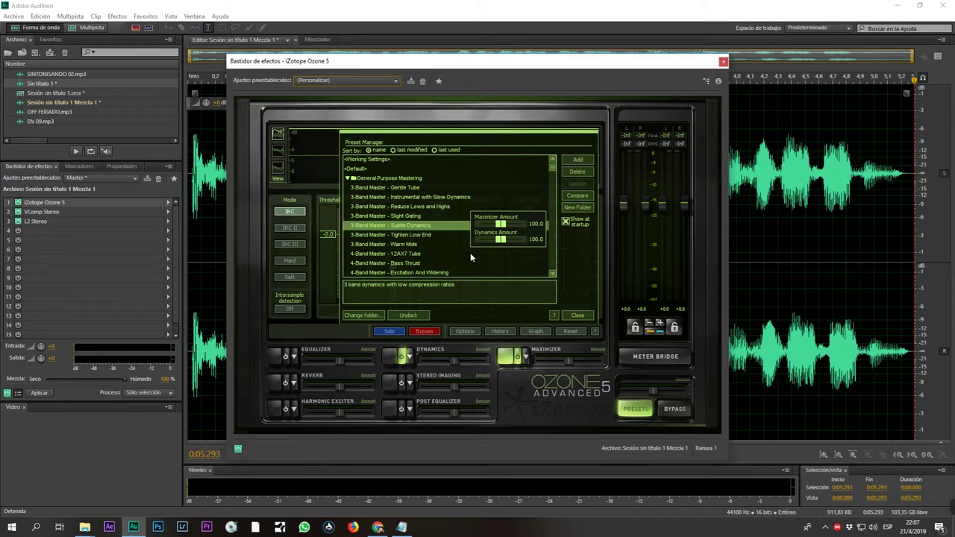
{"action": "left_click", "coordinate": [577, 315]}
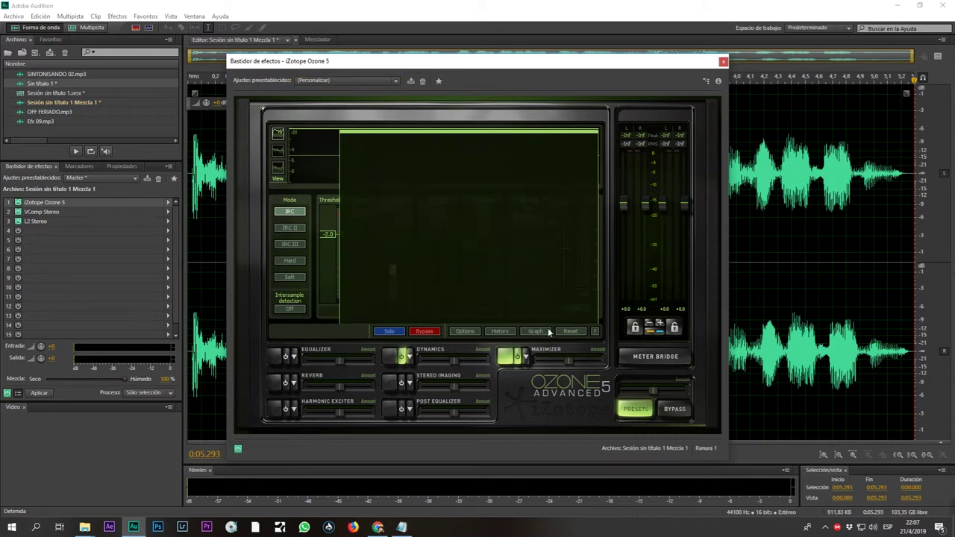
- Examine the three Dynamics bands in Ozone 5, and bring up the Maximizer settings
{"action": "left_click", "coordinate": [392, 361]}
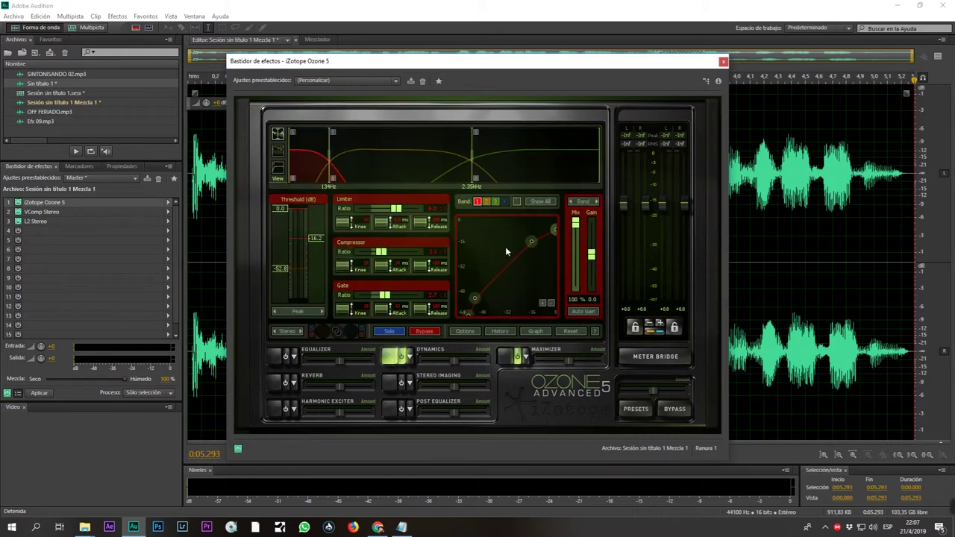
{"action": "left_click", "coordinate": [539, 154]}
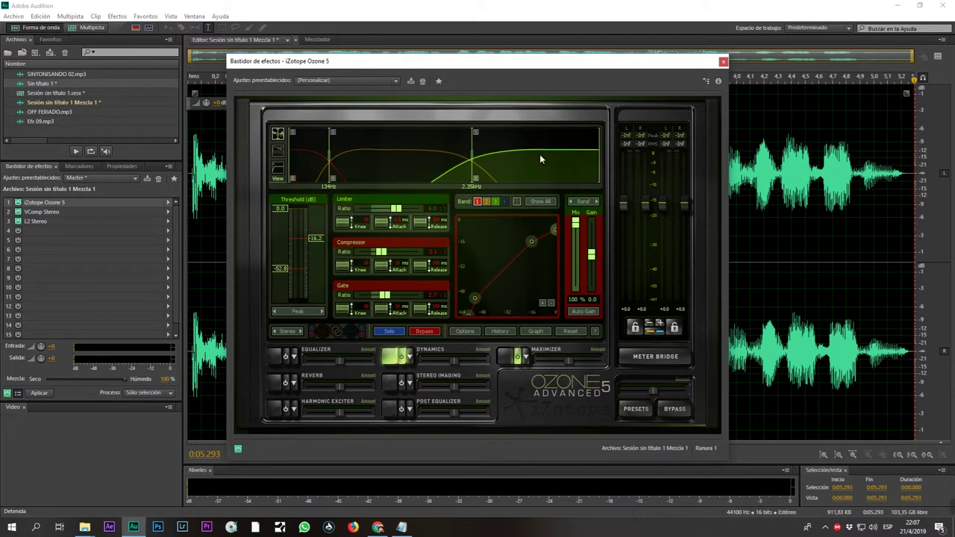
{"action": "left_click", "coordinate": [427, 160]}
{"action": "left_click", "coordinate": [317, 166]}
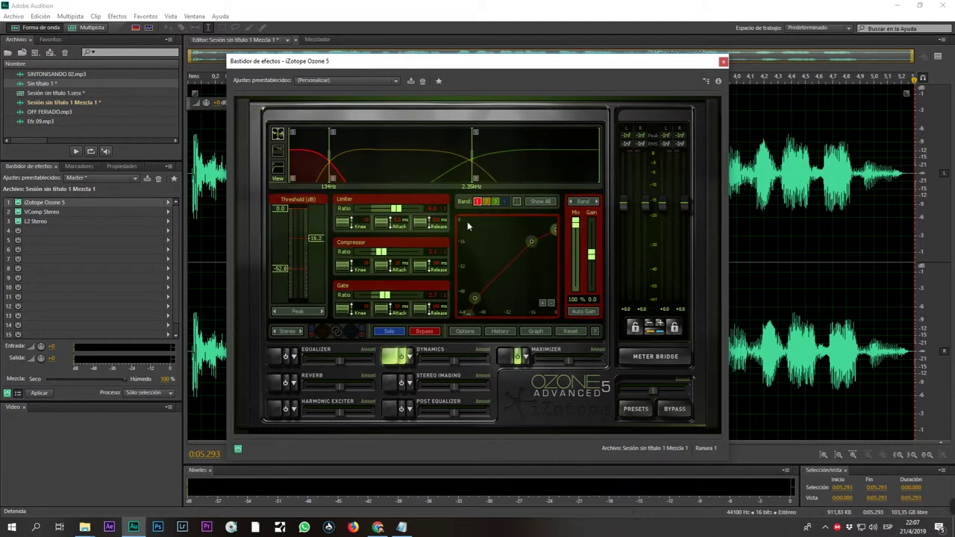
{"action": "left_click", "coordinate": [503, 362]}
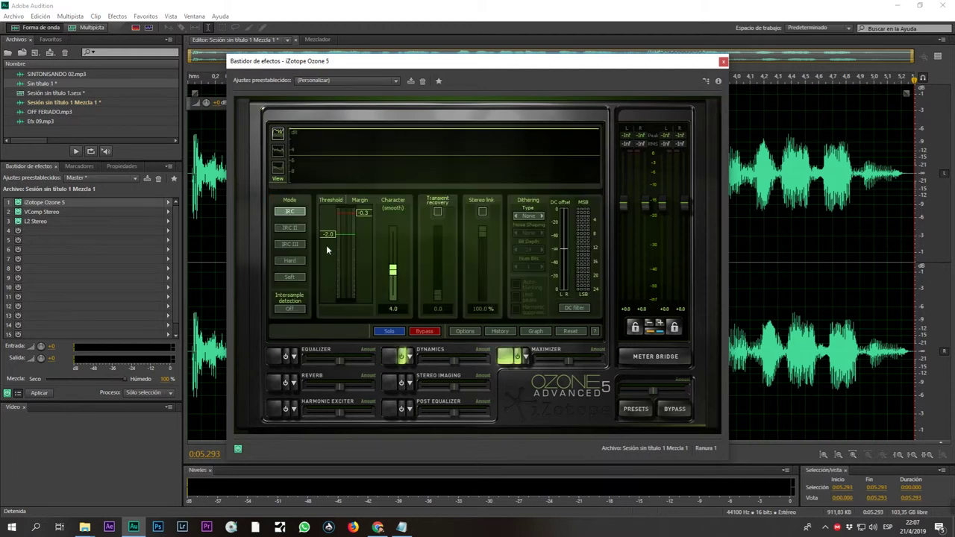
- Select the whole mixdown and play it with the Ozone 5 Maximizer showing, and close the Ozone 5 window
{"action": "left_click", "coordinate": [200, 213]}
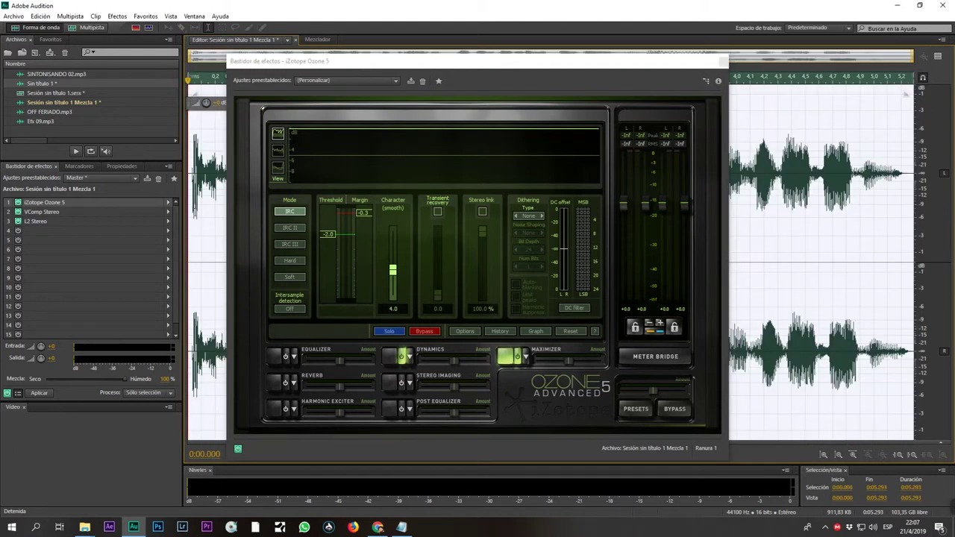
{"action": "key", "text": "space"}
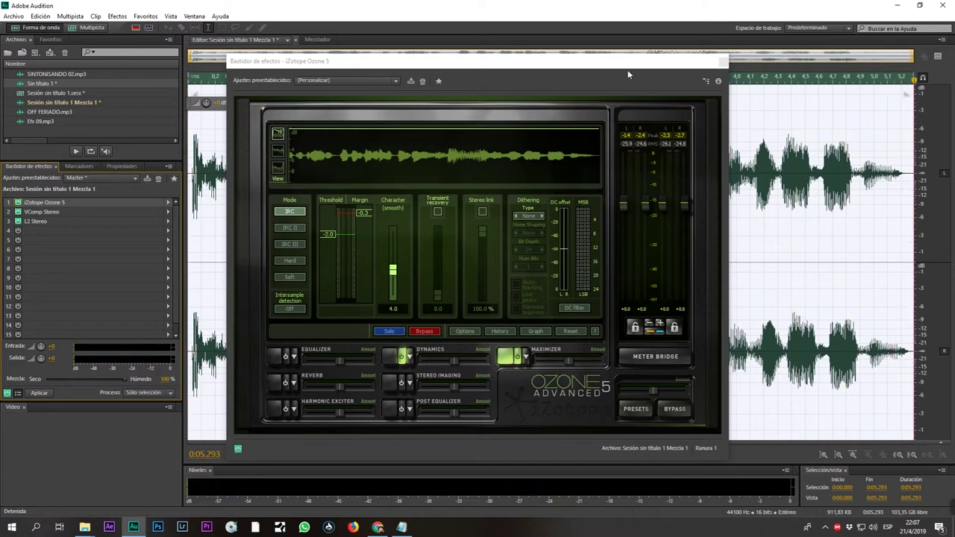
{"action": "left_click", "coordinate": [722, 62]}
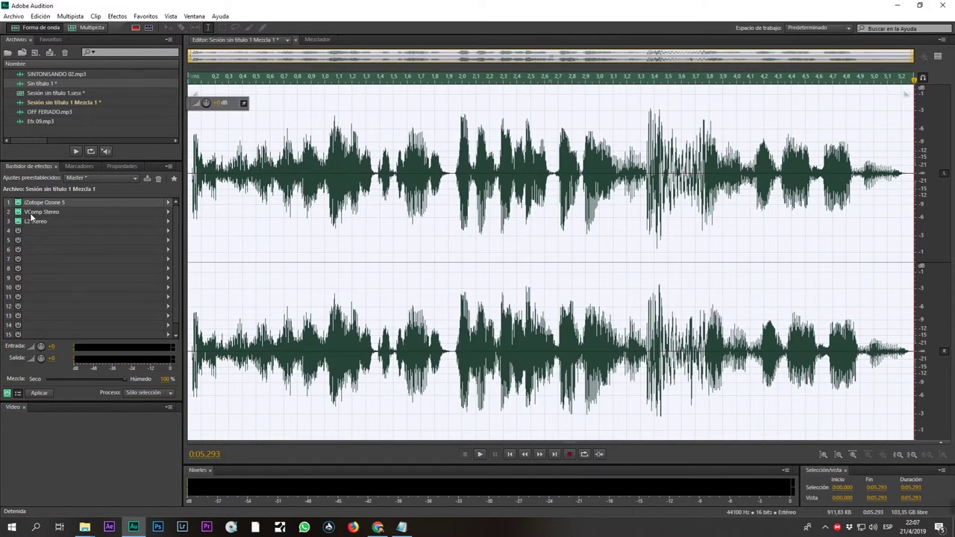
- Inspect the VComp Stereo and L2 Stereo effect settings in the rack, leaving both effects enabled, and close their windows
{"action": "double_click", "coordinate": [33, 212]}
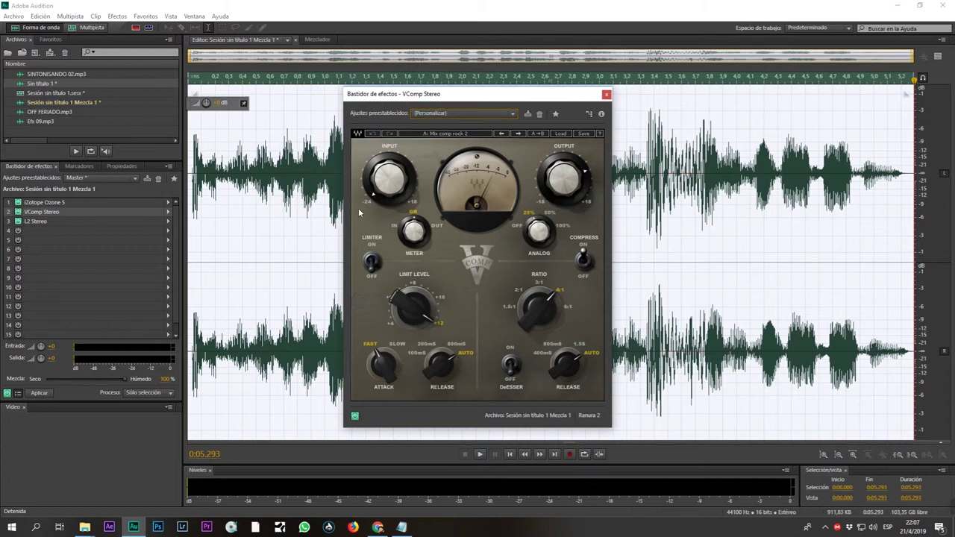
{"action": "left_click", "coordinate": [17, 212]}
{"action": "left_click", "coordinate": [18, 212]}
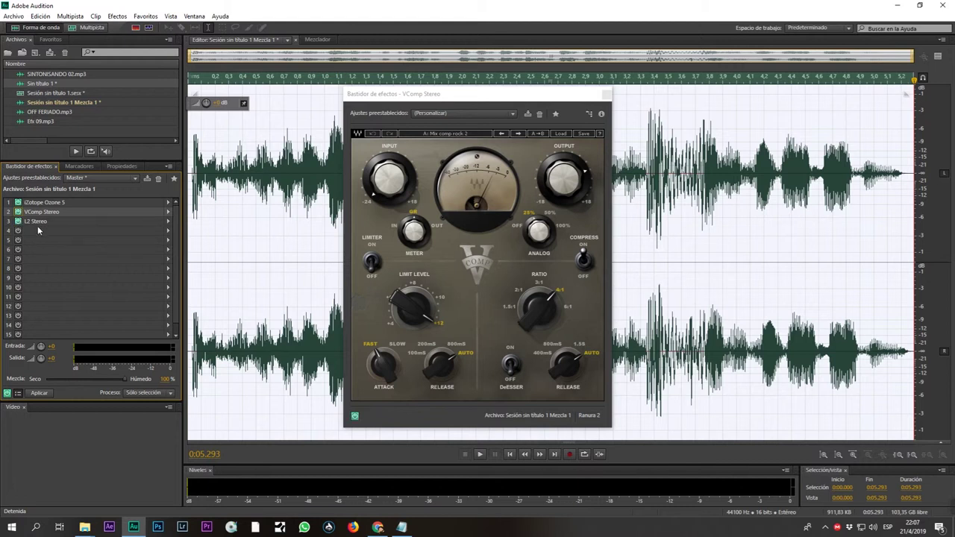
{"action": "double_click", "coordinate": [36, 222]}
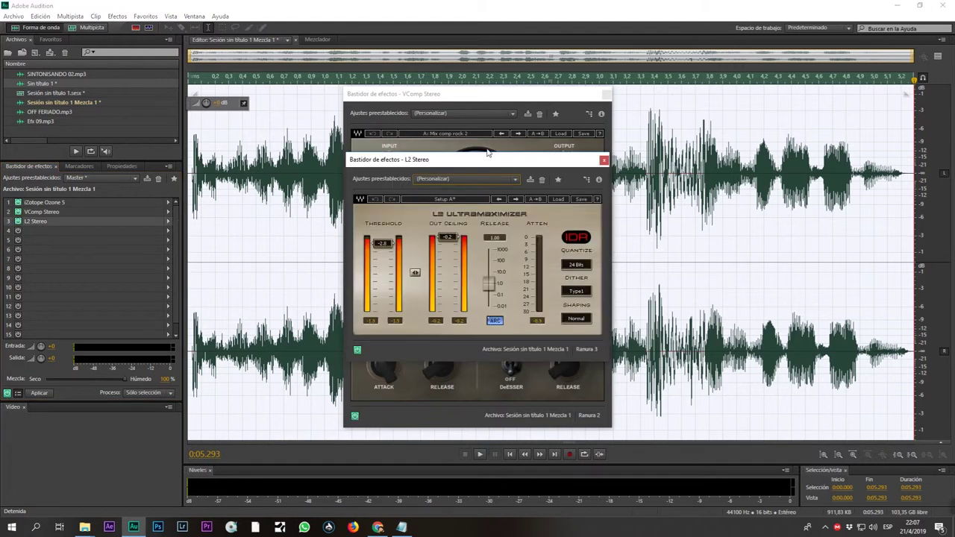
{"action": "left_click", "coordinate": [605, 160]}
{"action": "left_click", "coordinate": [606, 94]}
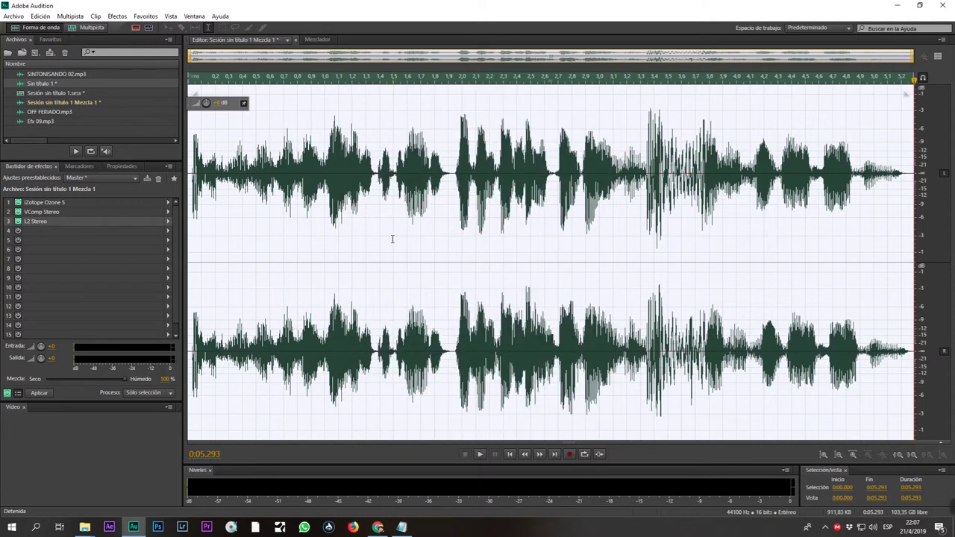
- Play the mixdown from the start and again from 4.0 s, switching the whole effects rack on and off to compare the sound
{"action": "key", "text": "Home"}
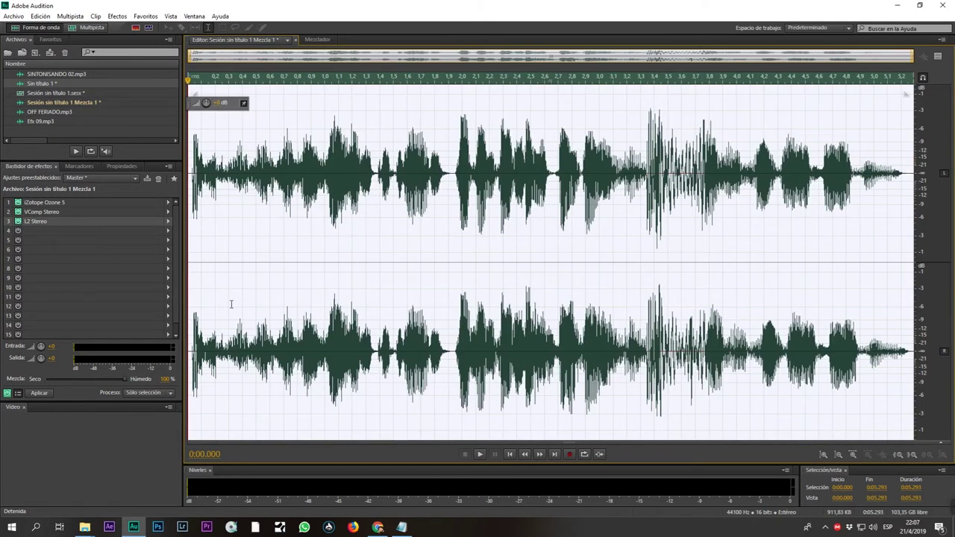
{"action": "key", "text": "space"}
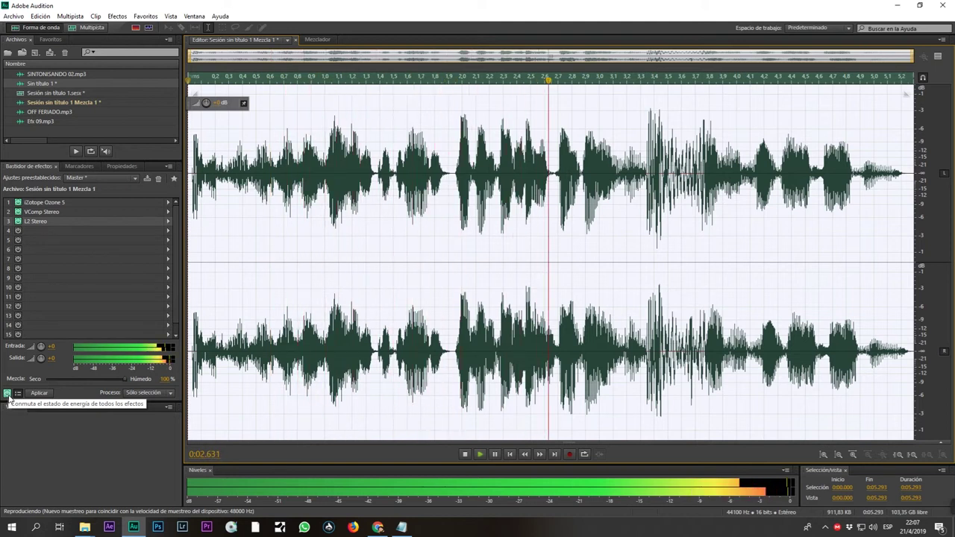
{"action": "left_click", "coordinate": [6, 394]}
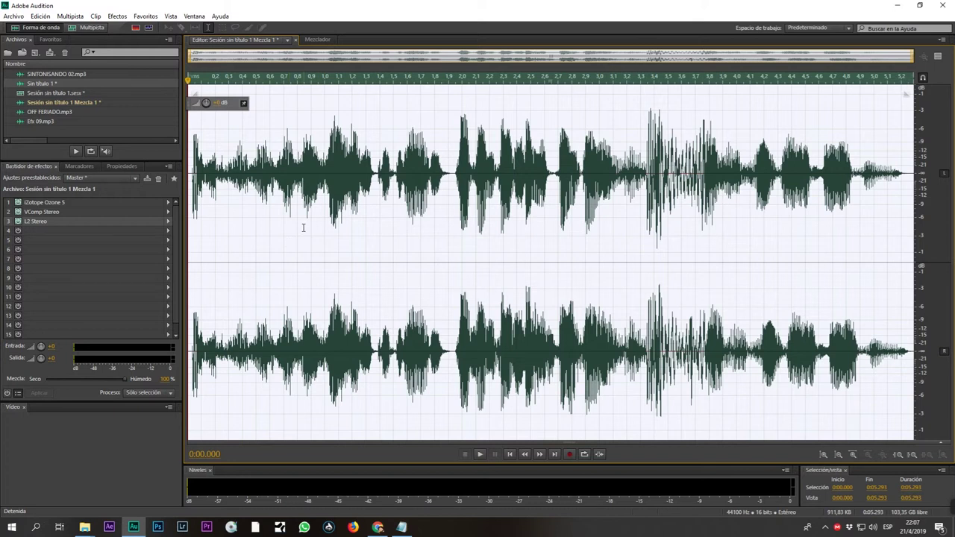
{"action": "key", "text": "space"}
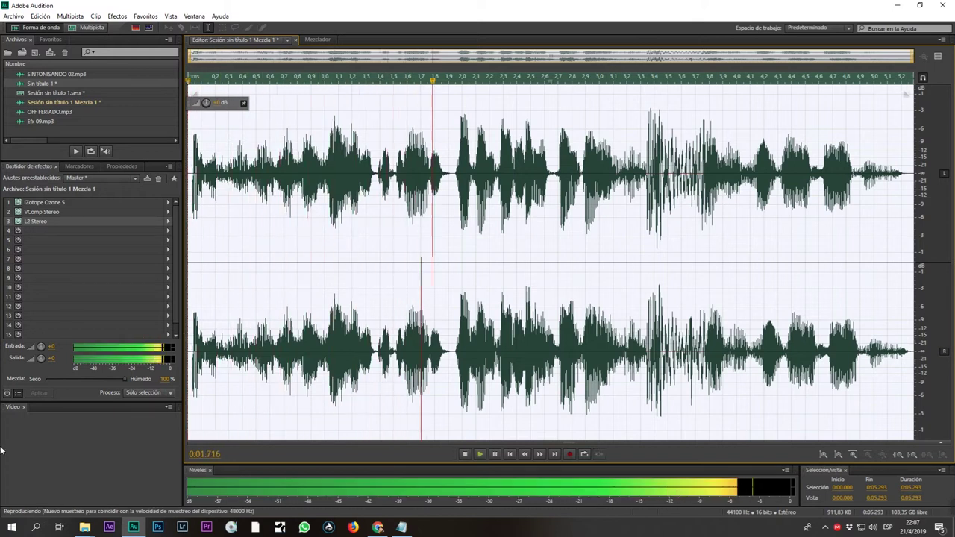
{"action": "left_click", "coordinate": [7, 393]}
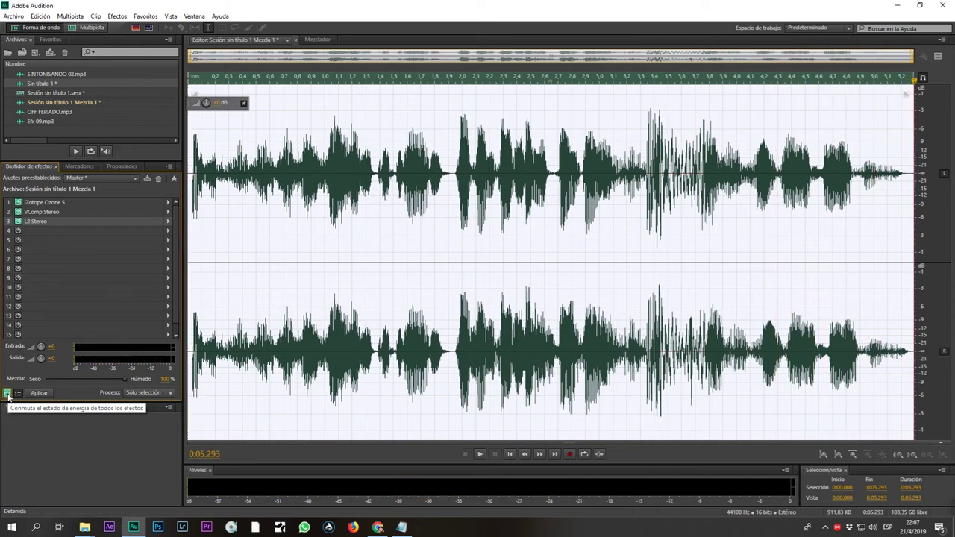
{"action": "left_click", "coordinate": [736, 241]}
{"action": "key", "text": "space"}
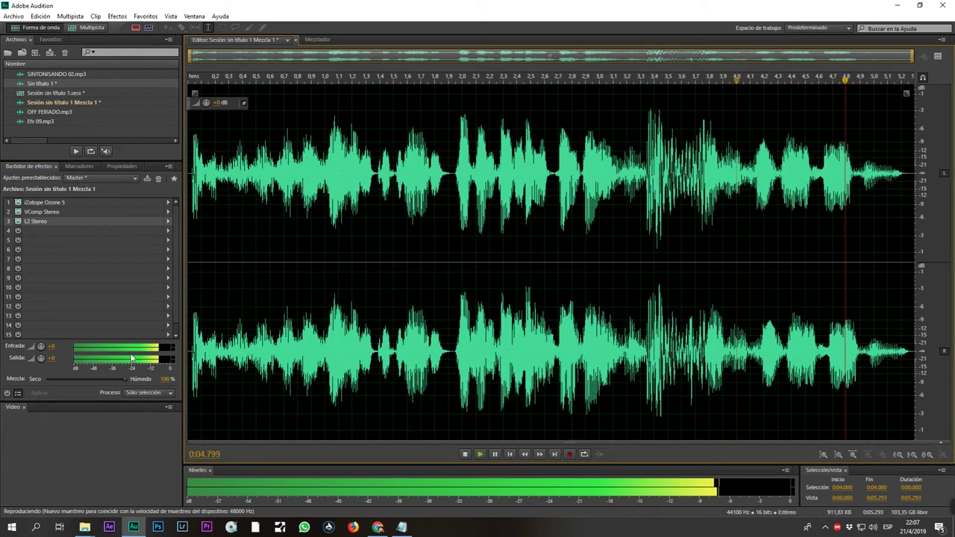
- Switch the effects rack back on, apply it to the whole mixdown, and clear the waveform selection
{"action": "left_click", "coordinate": [7, 393]}
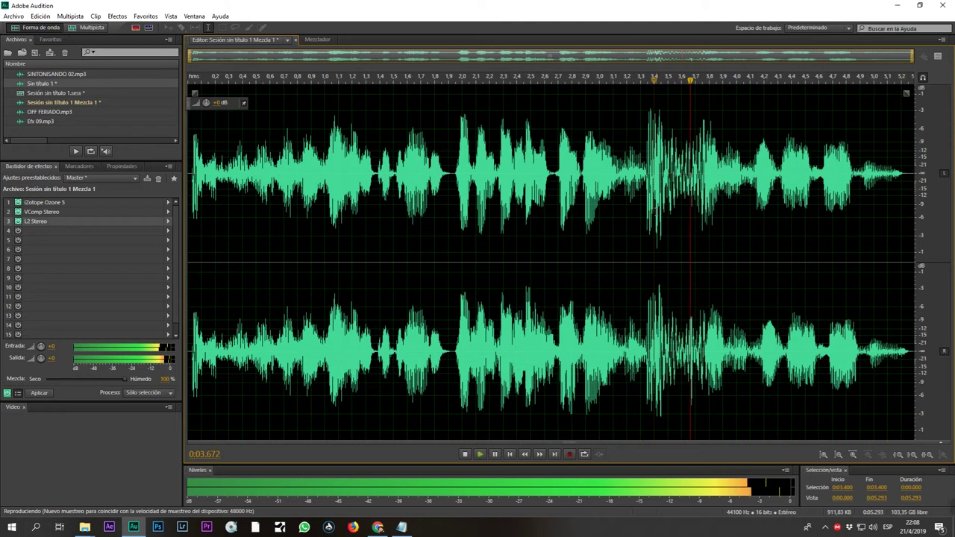
{"action": "left_click", "coordinate": [37, 393]}
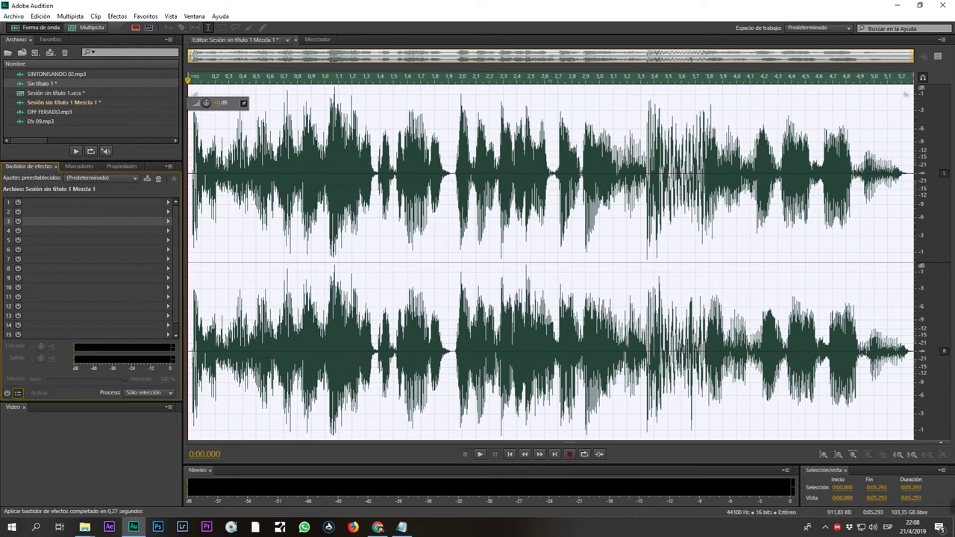
{"action": "left_click", "coordinate": [494, 283]}
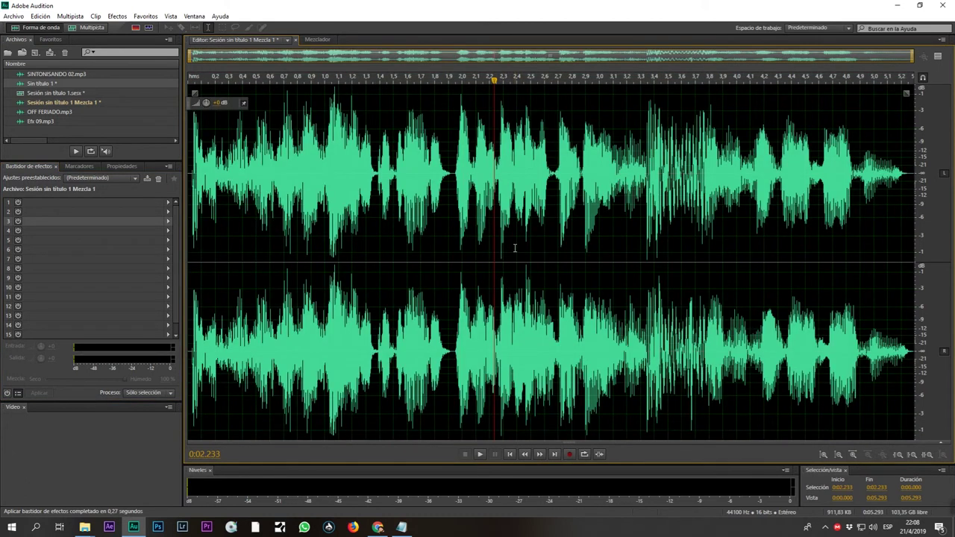